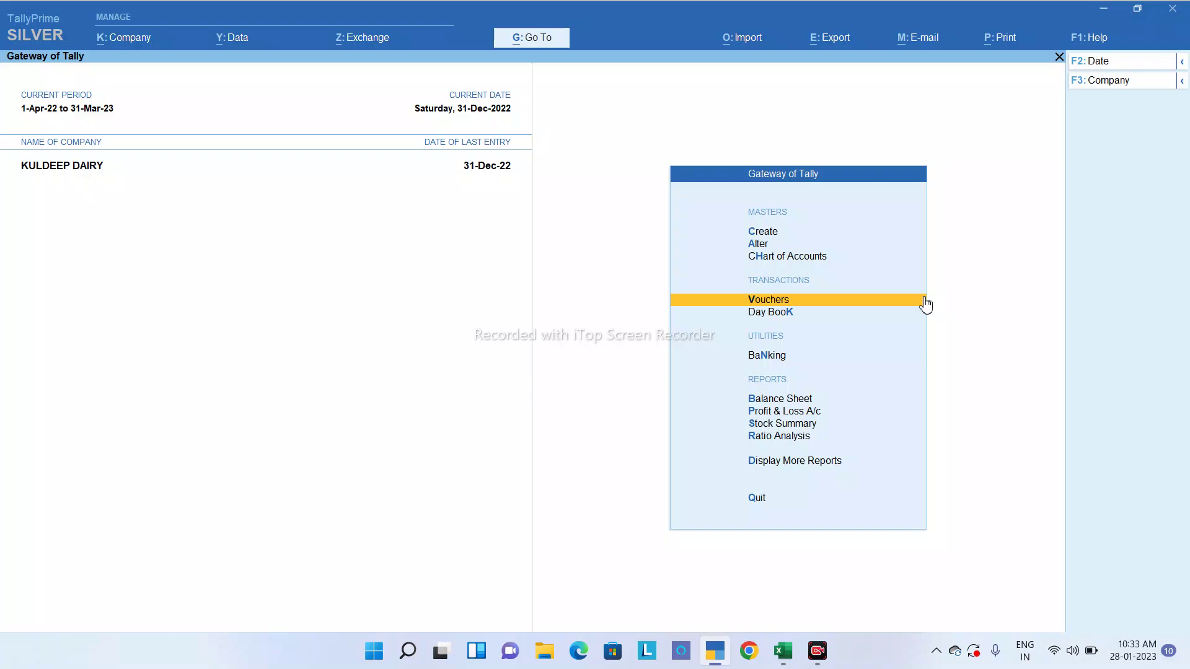
Open the Balance Sheet report and expand it to the detailed view.
{"action": "key", "text": "Up"}
{"action": "key", "text": "Up"}
{"action": "key", "text": "Up"}
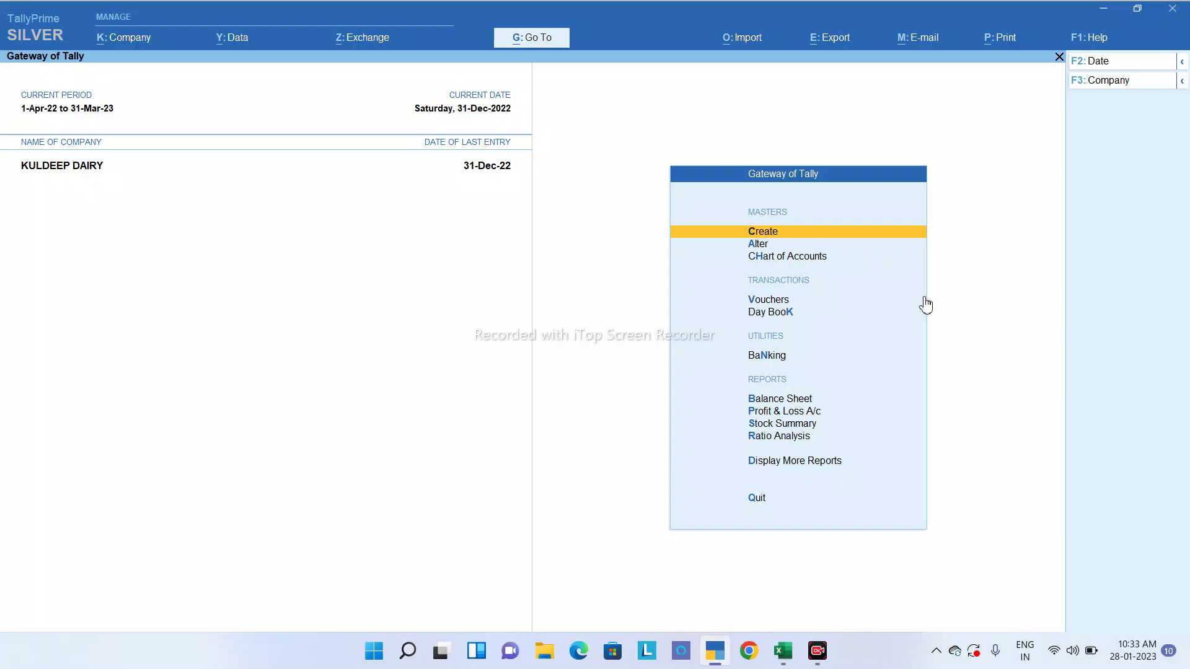
{"action": "key", "text": "b"}
{"action": "key", "text": "alt+F5"}
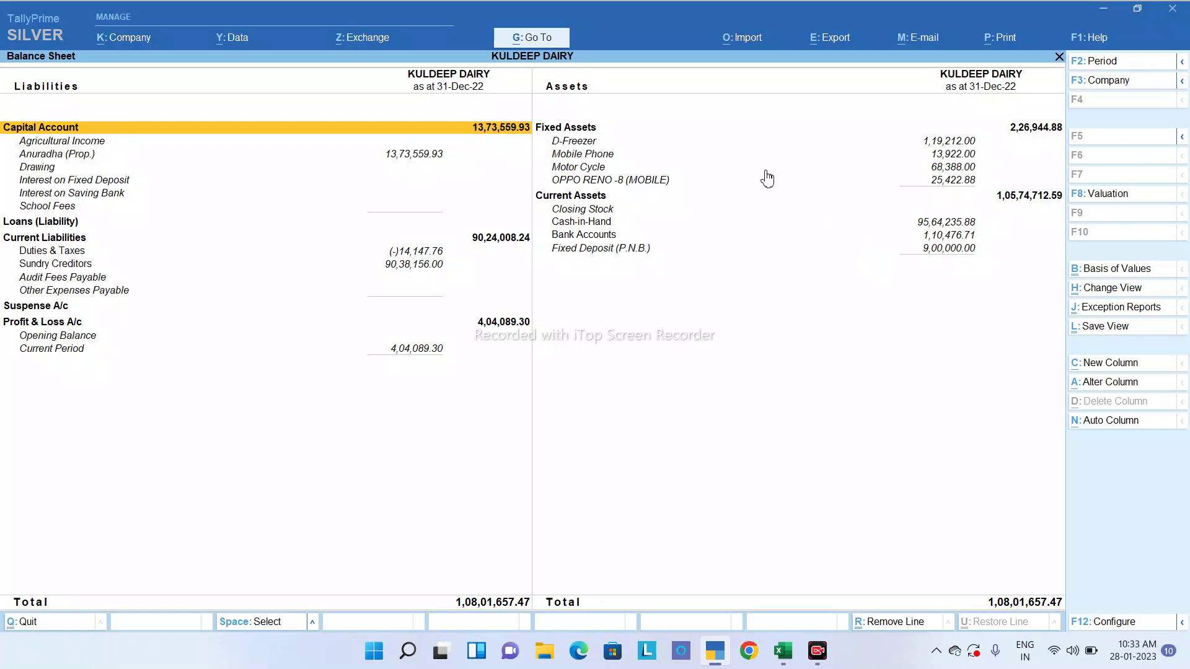
Open the Duties & Taxes group summary under Current Liabilities.
{"action": "key", "text": "Down"}
{"action": "key", "text": "Down"}
{"action": "key", "text": "Down"}
{"action": "key", "text": "Down"}
{"action": "key", "text": "Down"}
{"action": "key", "text": "Down"}
{"action": "key", "text": "Down"}
{"action": "key", "text": "Down"}
{"action": "key", "text": "Down"}
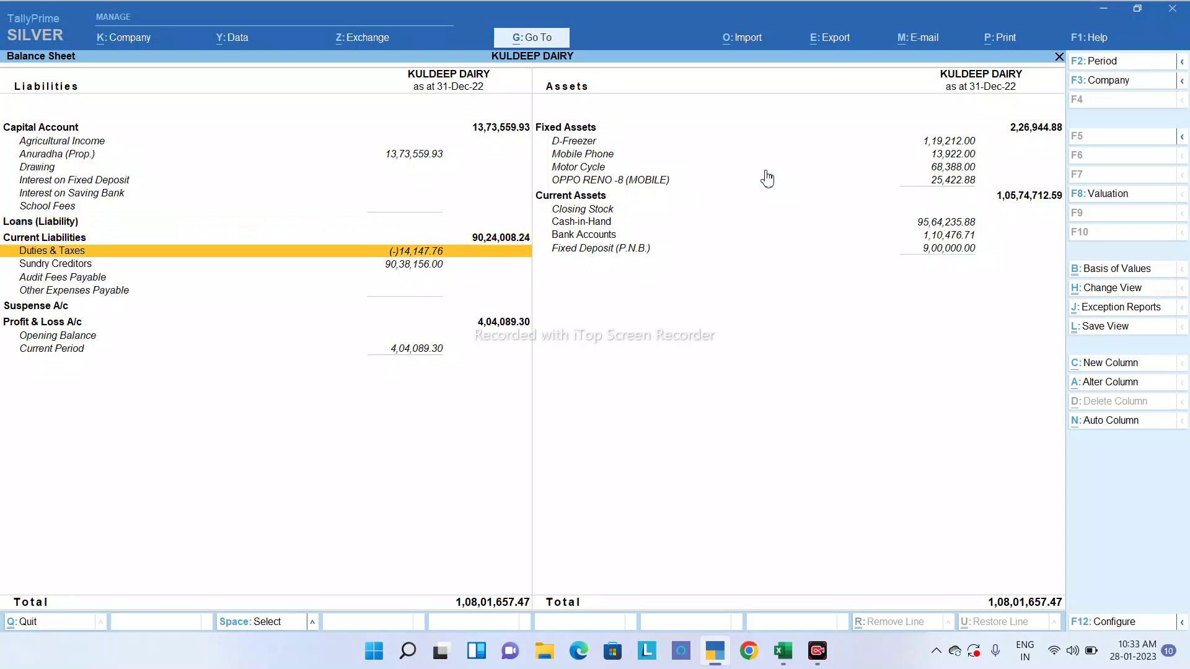
{"action": "key", "text": "Return"}
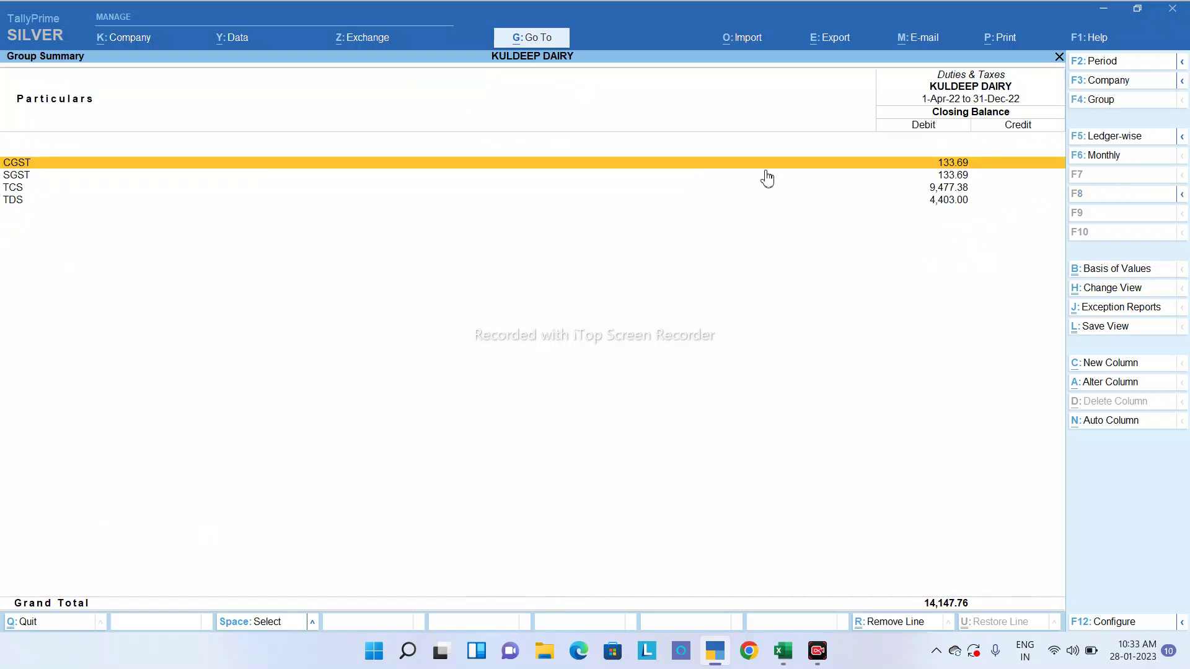
Open the TCS ledger's monthly summary and look through the months back to April.
{"action": "key", "text": "Down"}
{"action": "key", "text": "Down"}
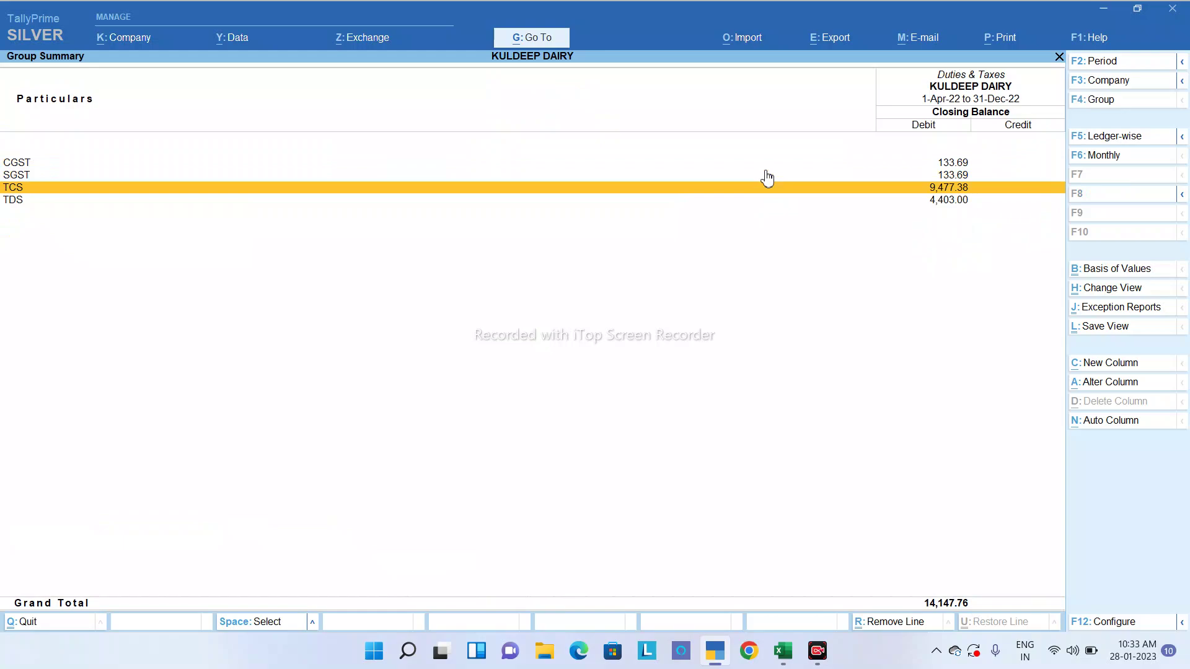
{"action": "key", "text": "Return"}
{"action": "key", "text": "Up"}
{"action": "key", "text": "Up"}
{"action": "key", "text": "Up"}
{"action": "key", "text": "Up"}
{"action": "key", "text": "Up"}
{"action": "key", "text": "Up"}
{"action": "key", "text": "Up"}
{"action": "key", "text": "Up"}
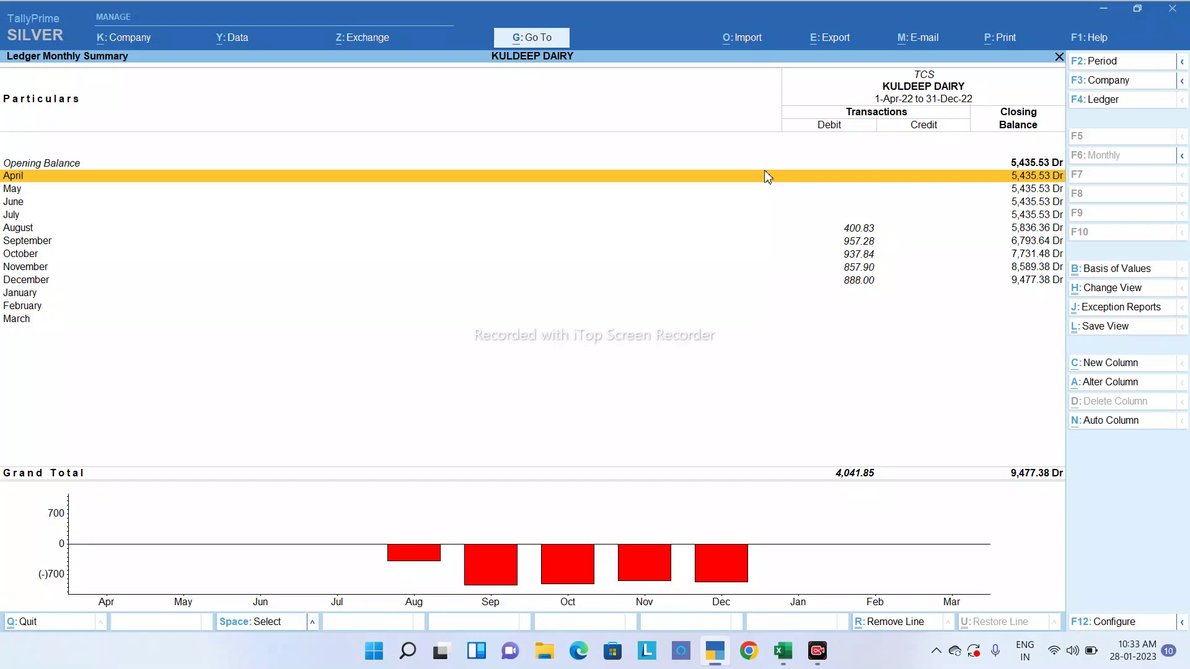
View the TDS ledger's monthly summary, and return to the Gateway of Tally.
{"action": "key", "text": "Escape"}
{"action": "key", "text": "Down"}
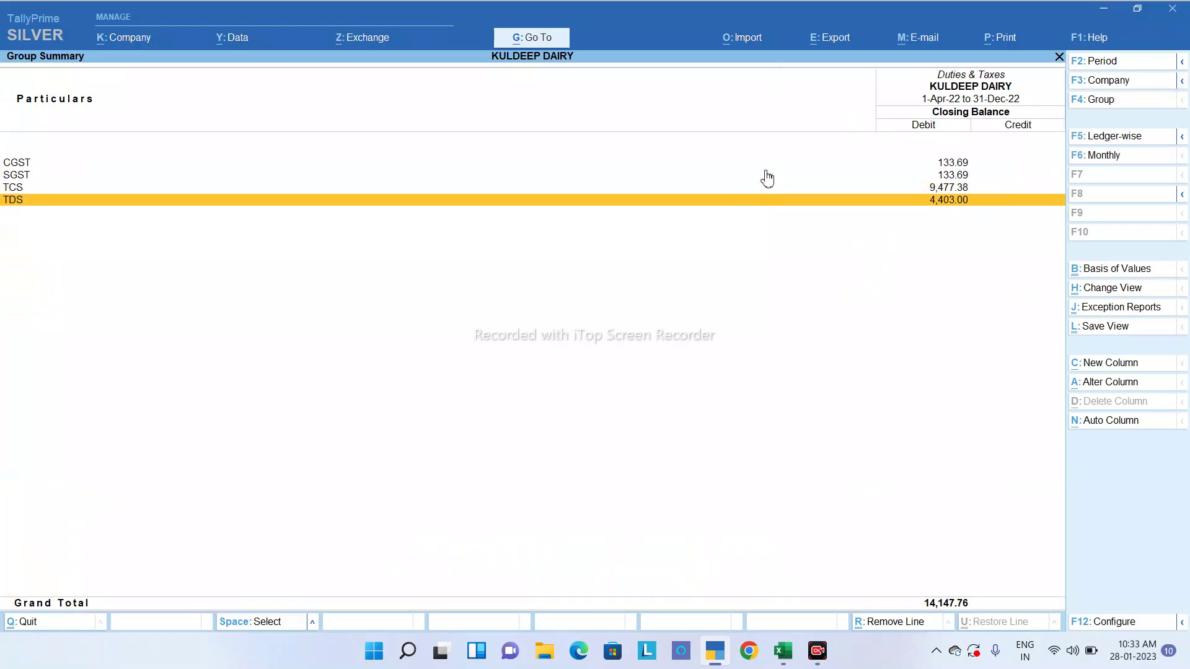
{"action": "key", "text": "Return"}
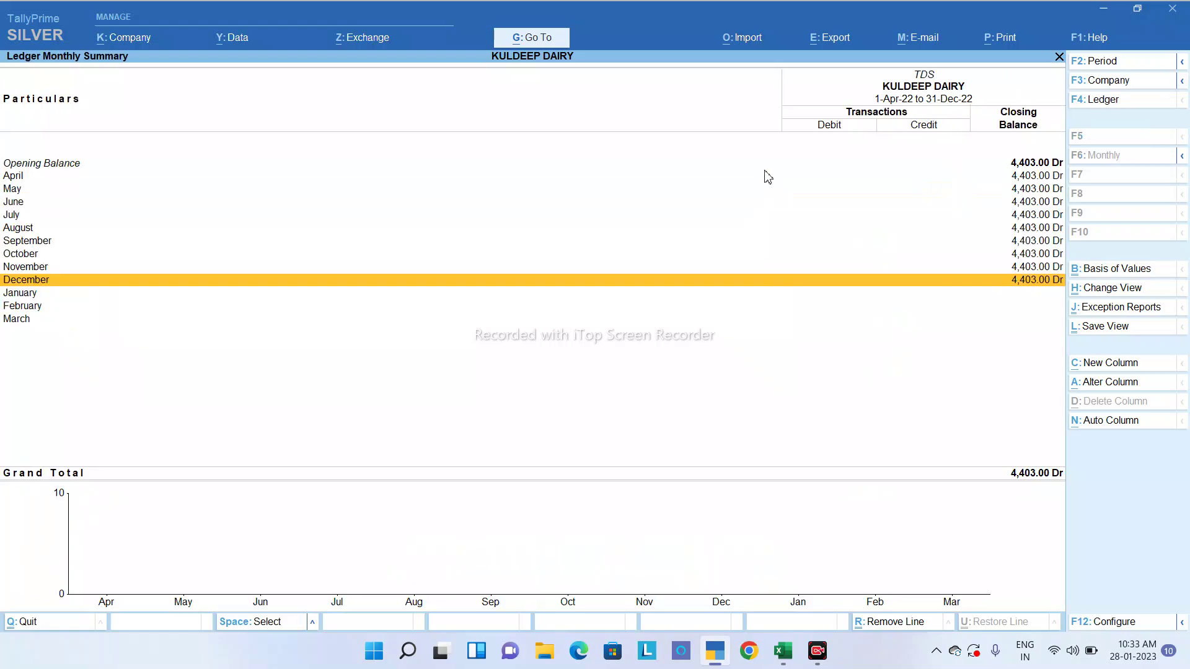
{"action": "key", "text": "Escape"}
{"action": "key", "text": "Escape"}
{"action": "key", "text": "Escape"}
{"action": "key", "text": "Escape"}
{"action": "key", "text": "Escape"}
{"action": "key", "text": "Escape"}
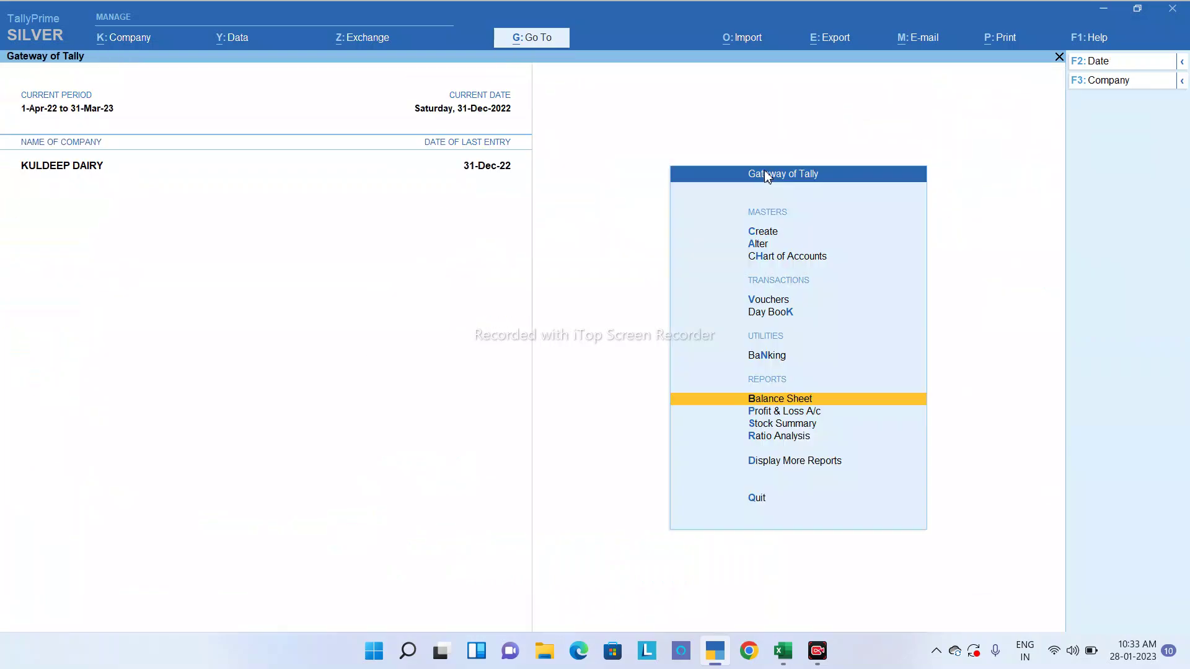
Reopen the Balance Sheet and set its period from 1-4-2021 to 31-3-22.
{"action": "key", "text": "b"}
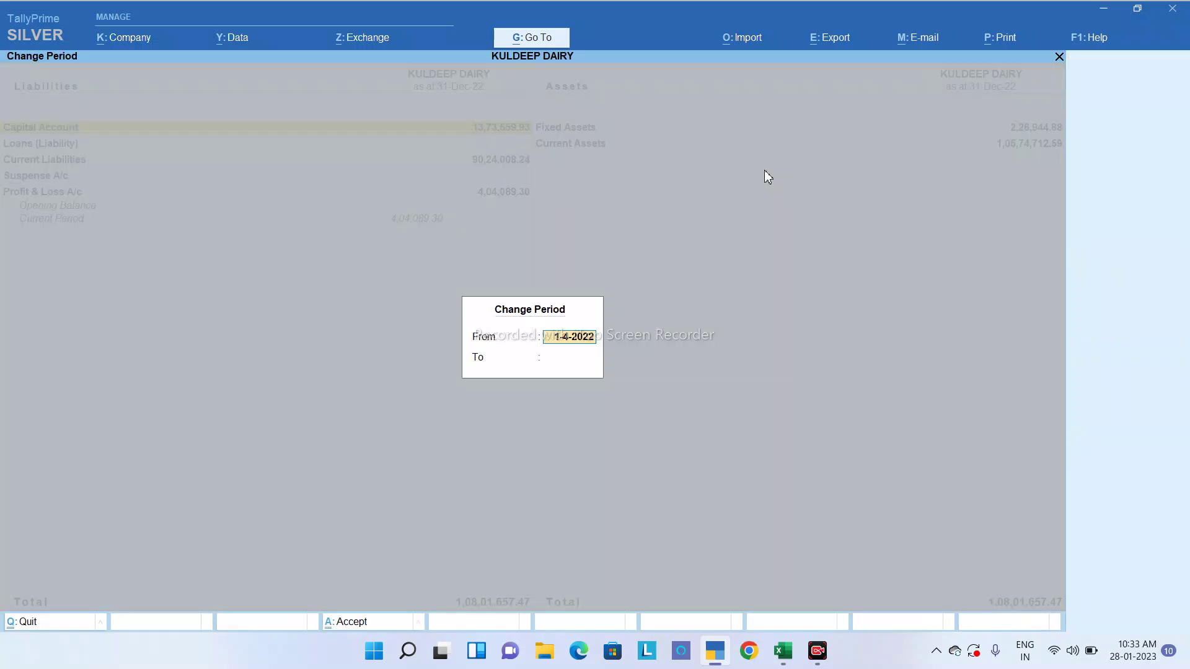
{"action": "key", "text": "F2"}
{"action": "key", "text": "BackSpace"}
{"action": "type", "text": "1-4-2021"}
{"action": "key", "text": "Return"}
{"action": "type", "text": "31-3-22"}
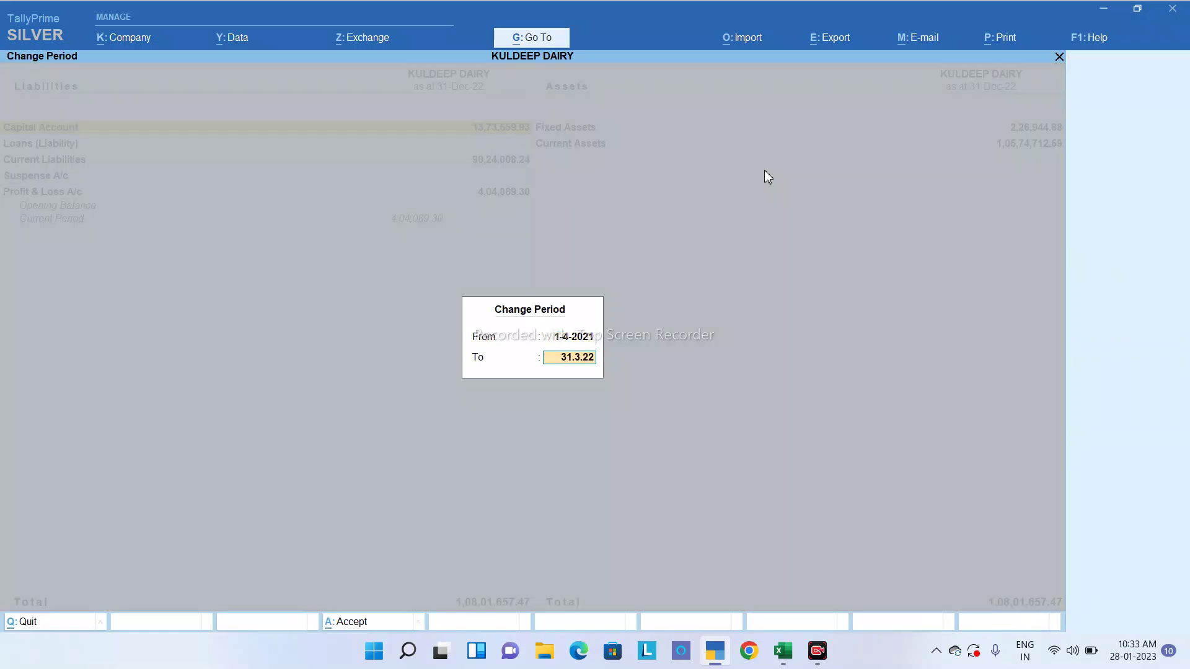
{"action": "key", "text": "Return"}
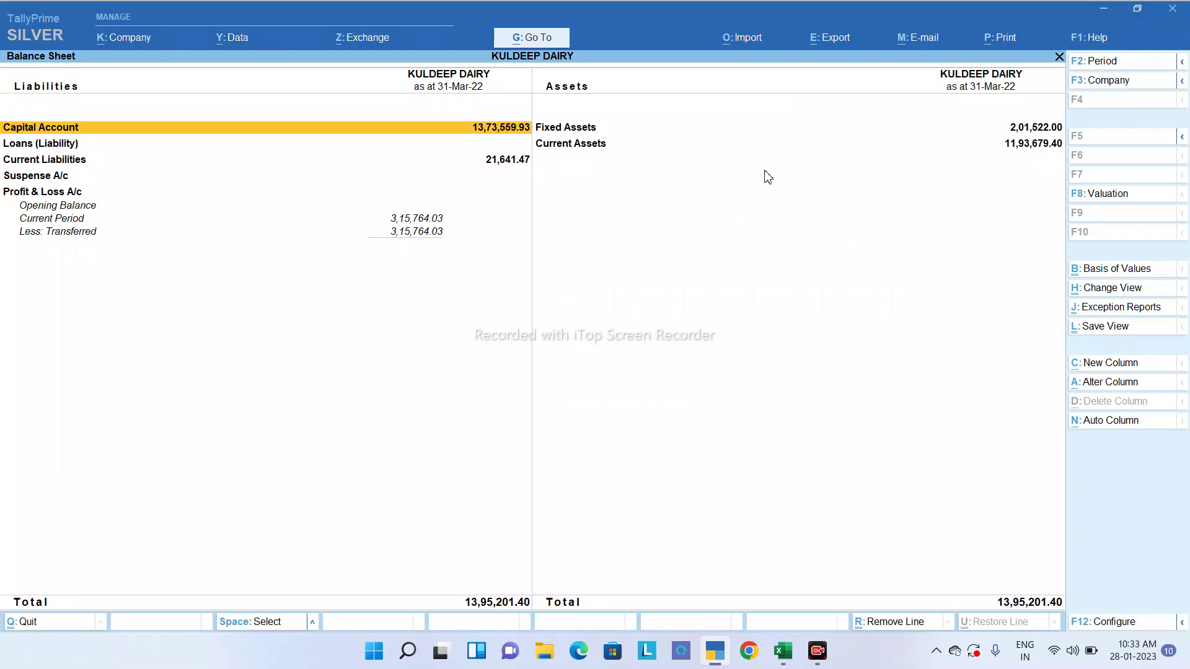
Expand the previous year's Balance Sheet to the detailed view and open its Duties & Taxes group.
{"action": "key", "text": "alt+F5"}
{"action": "key", "text": "Down"}
{"action": "key", "text": "Down"}
{"action": "key", "text": "Down"}
{"action": "key", "text": "Down"}
{"action": "key", "text": "Down"}
{"action": "key", "text": "Down"}
{"action": "key", "text": "Down"}
{"action": "key", "text": "Down"}
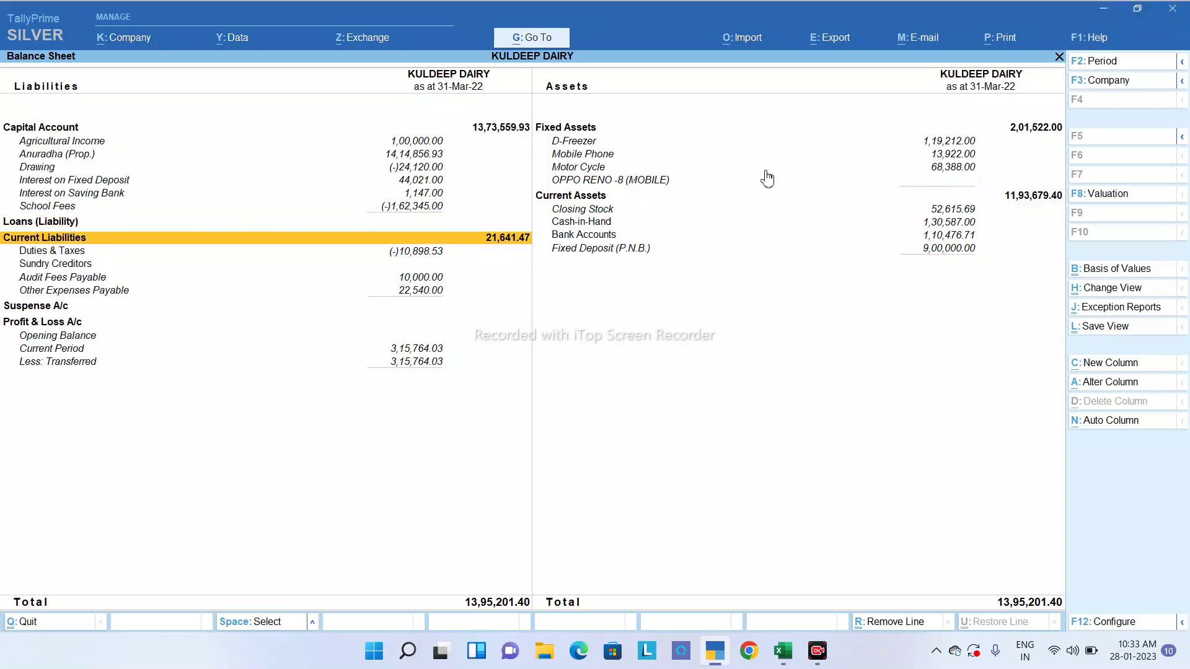
{"action": "key", "text": "Down"}
{"action": "key", "text": "Return"}
View the TCS ledger's monthly summary for 2021-22, then go back and highlight the TDS ledger.
{"action": "key", "text": "Down"}
{"action": "key", "text": "Down"}
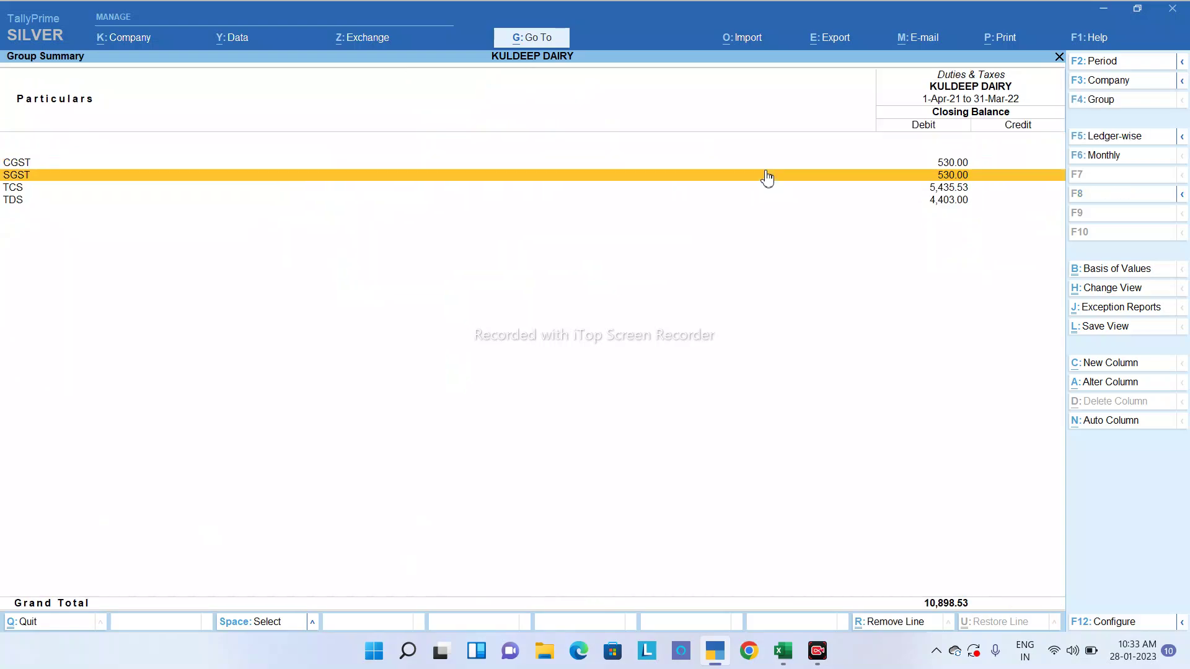
{"action": "key", "text": "Return"}
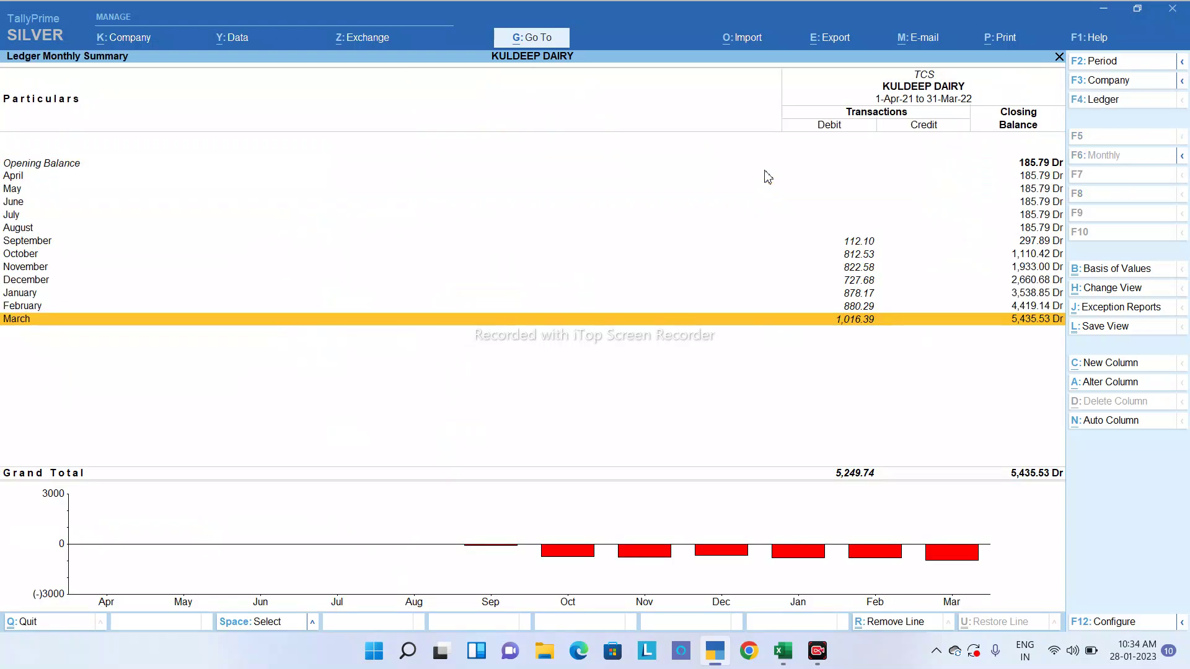
{"action": "key", "text": "Escape"}
{"action": "key", "text": "Down"}
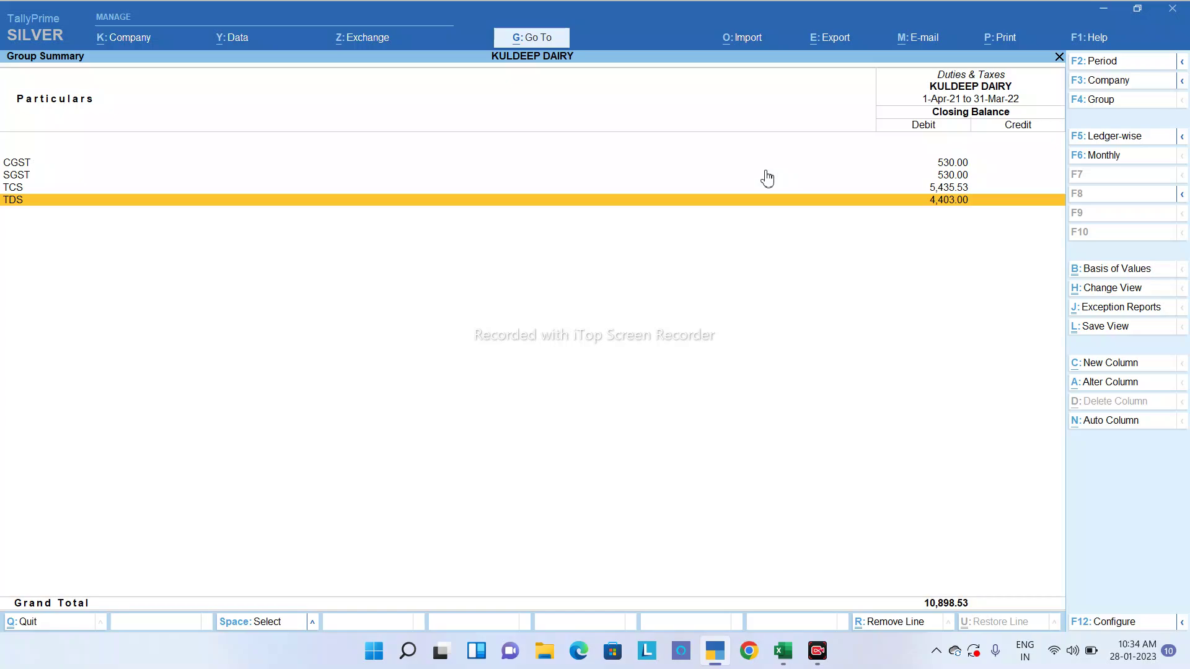
Switch to the Excel workbook and examine the TDS, TCS, Interest on IT Refund and total refund amounts.
{"action": "key", "text": "alt+Tab"}
{"action": "key", "text": "alt+Tab"}
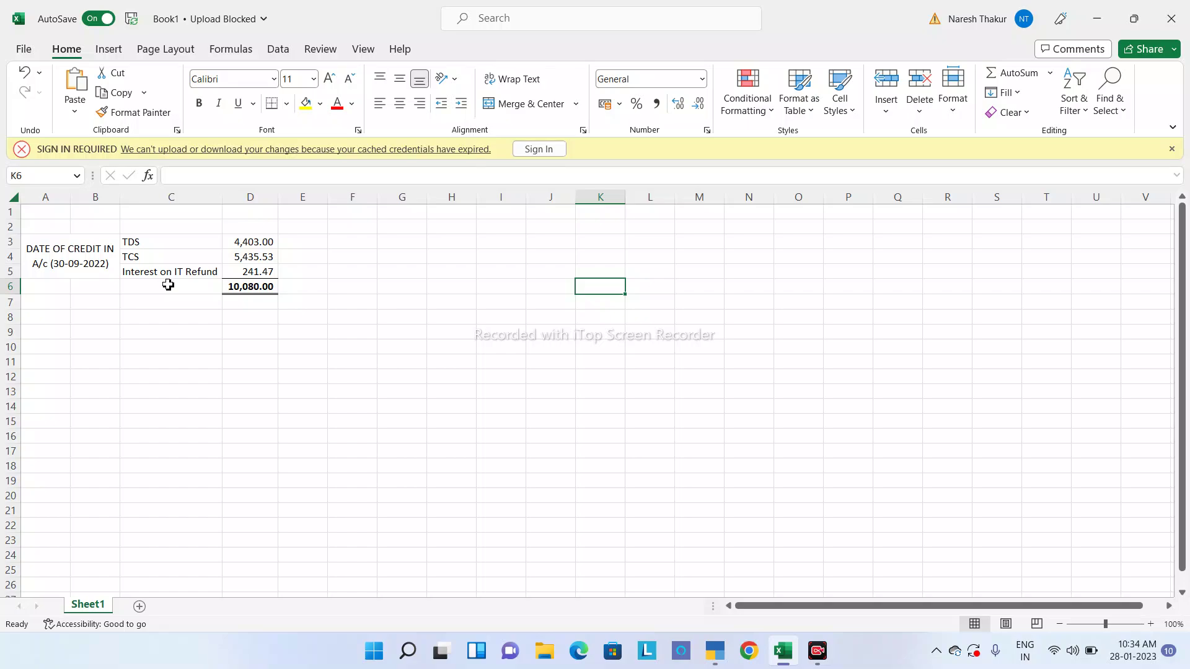
{"action": "left_click", "coordinate": [256, 240]}
{"action": "left_click", "coordinate": [183, 257]}
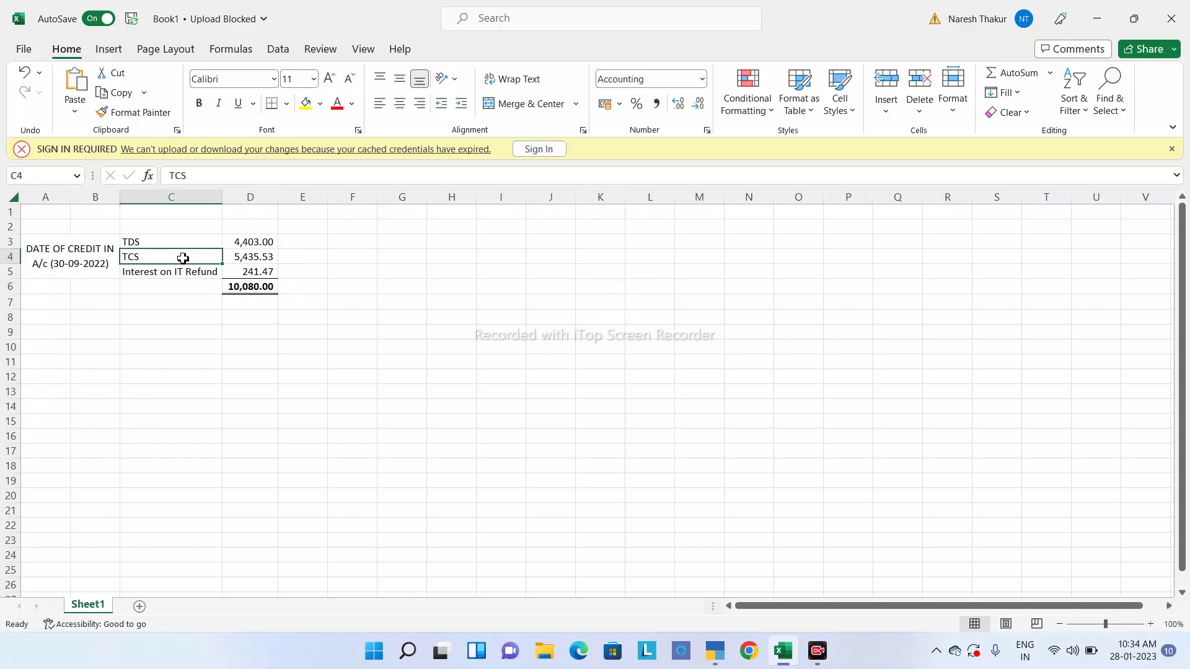
{"action": "left_click", "coordinate": [248, 256]}
{"action": "left_click", "coordinate": [195, 276]}
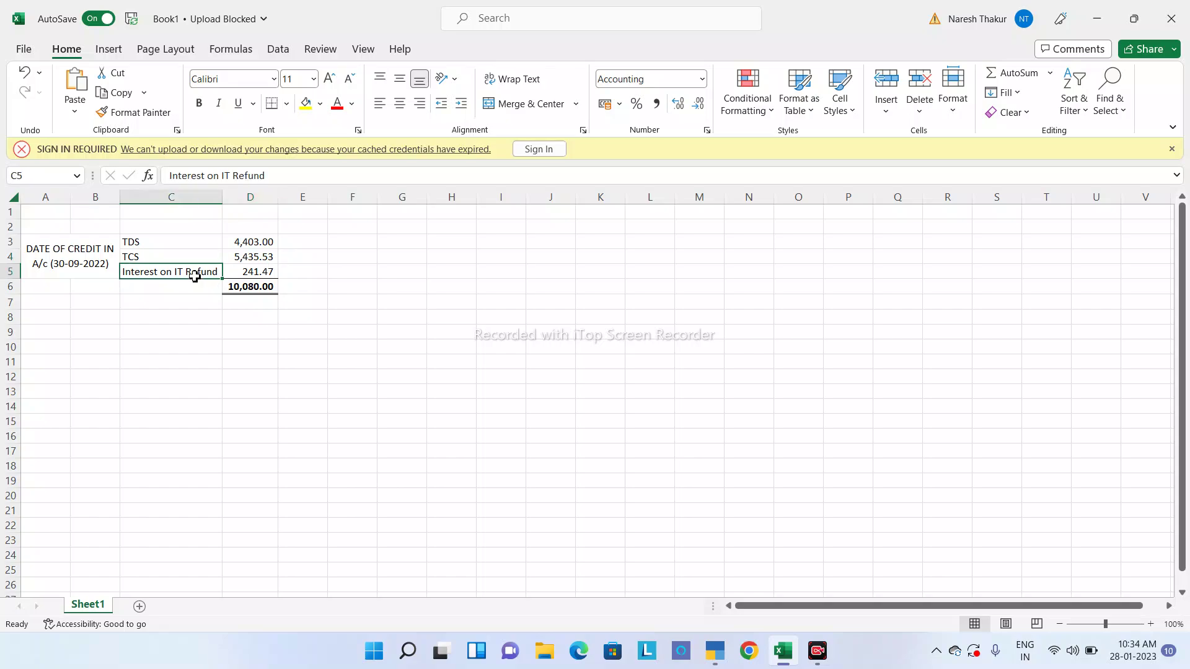
{"action": "left_click", "coordinate": [273, 269]}
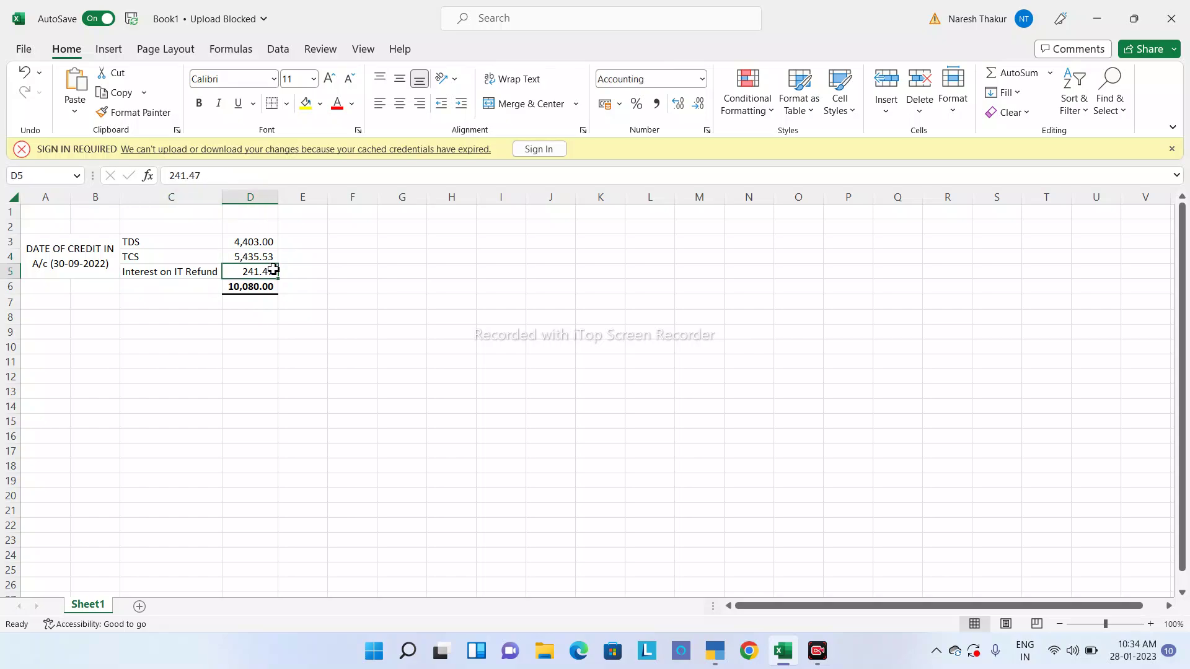
{"action": "left_click", "coordinate": [246, 300]}
{"action": "left_click", "coordinate": [248, 287]}
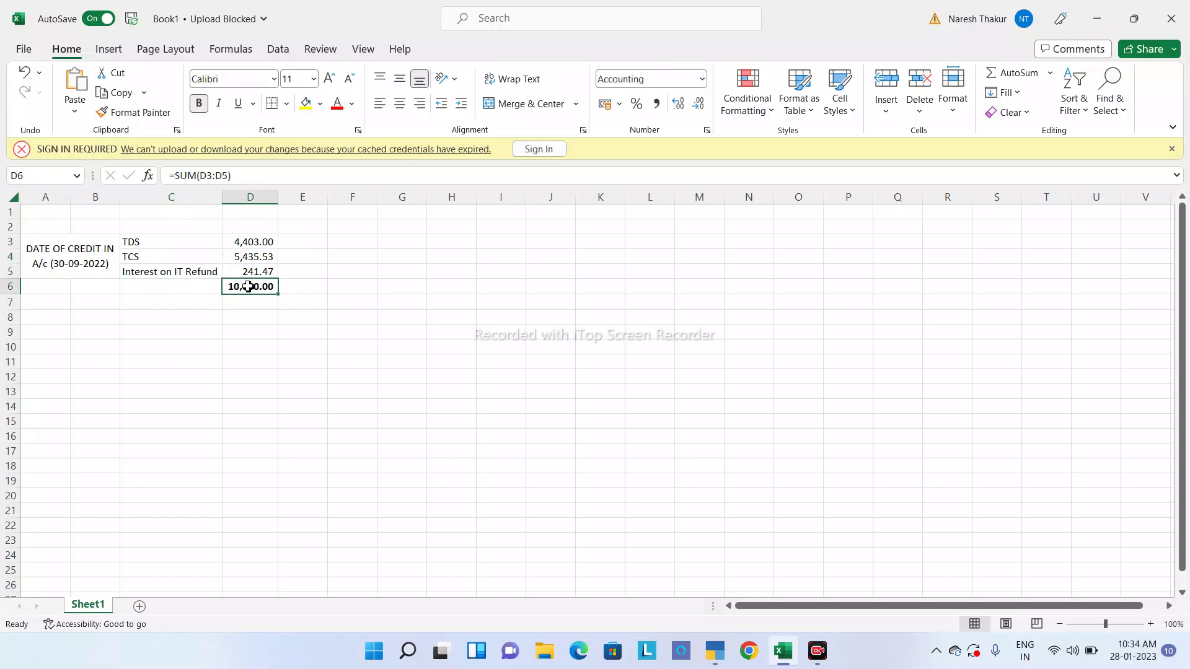
{"action": "left_click", "coordinate": [351, 300]}
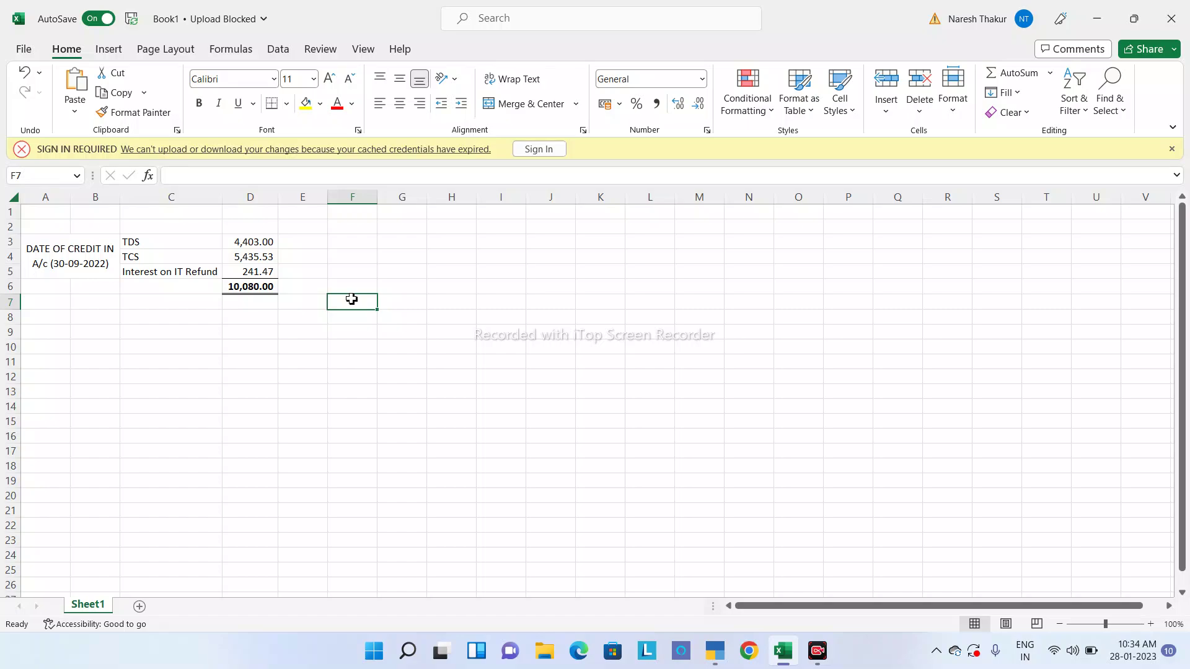
Switch back to TallyPrime and set the Balance Sheet period from 1.4.22 to 31.3.23.
{"action": "key", "text": "alt+Tab"}
{"action": "key", "text": "alt+Tab"}
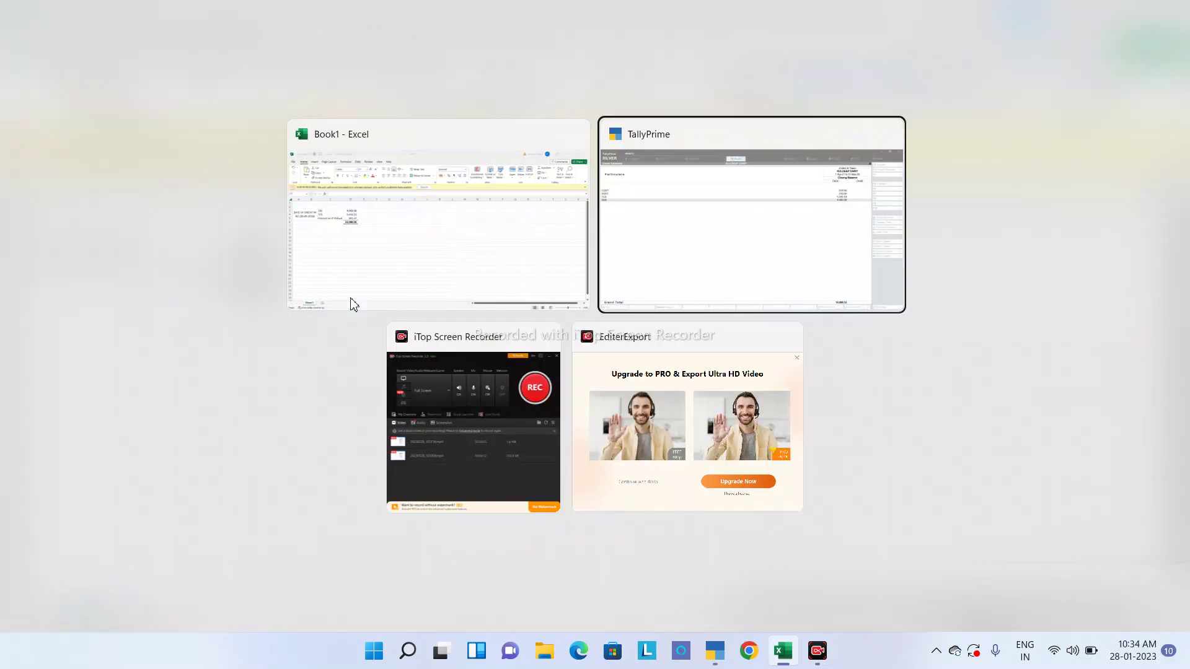
{"action": "key", "text": "alt+Tab"}
{"action": "key", "text": "alt+Tab"}
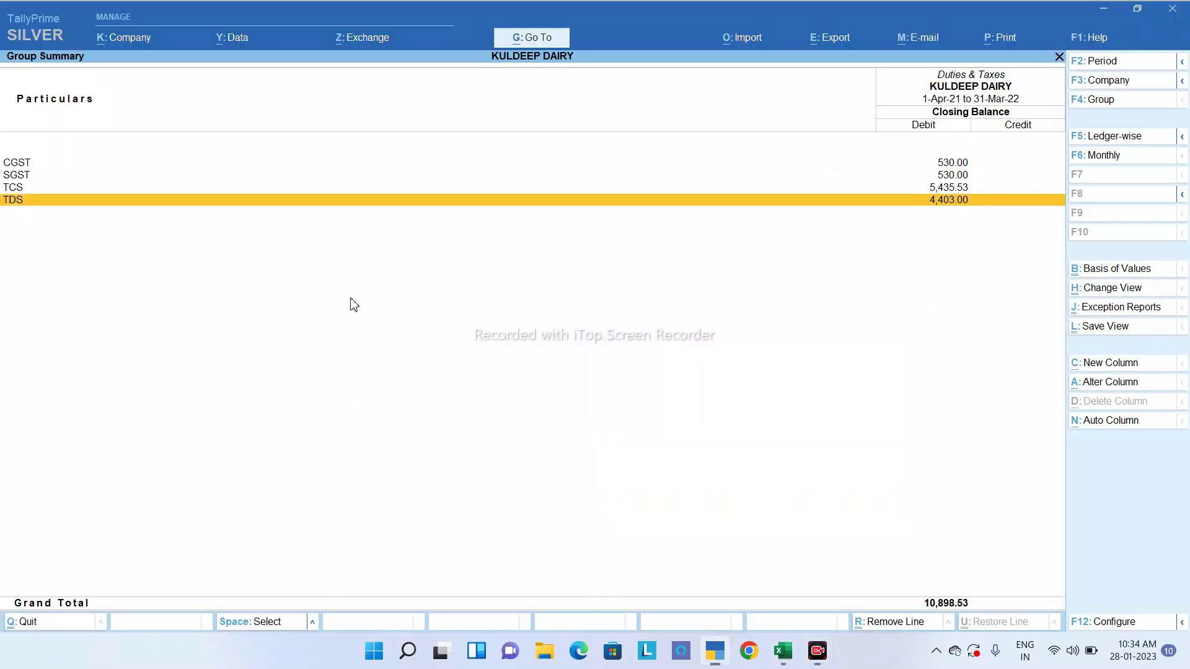
{"action": "key", "text": "Escape"}
{"action": "key", "text": "F2"}
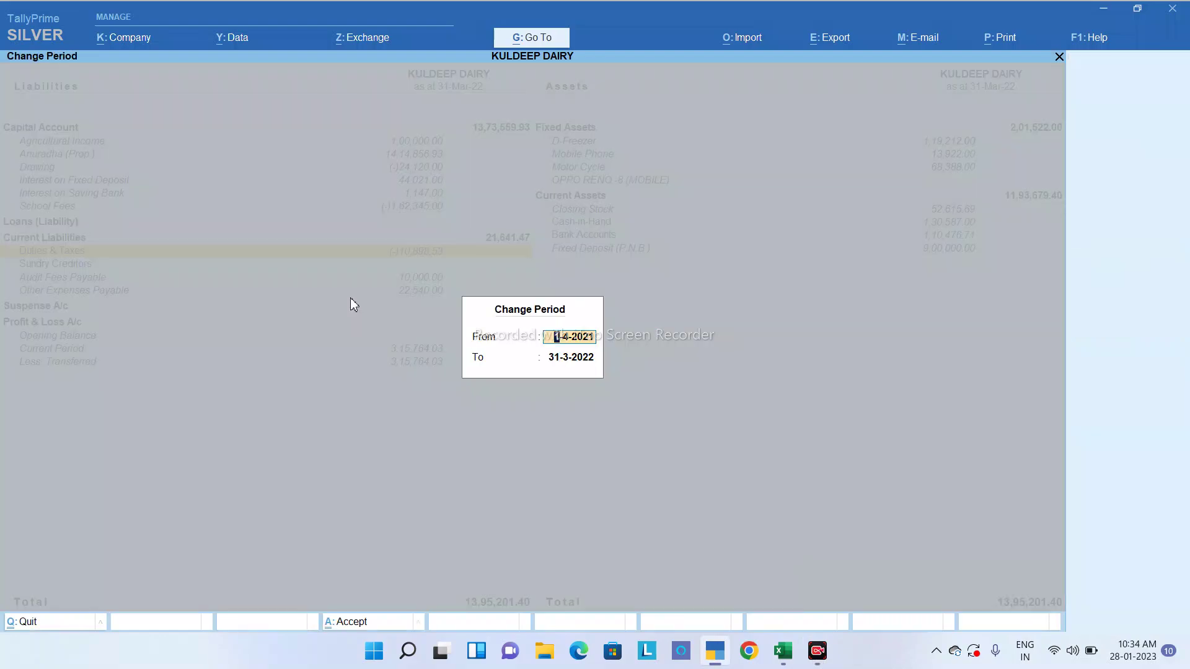
{"action": "type", "text": "1.4.22"}
{"action": "key", "text": "Return"}
{"action": "type", "text": "31.3.23"}
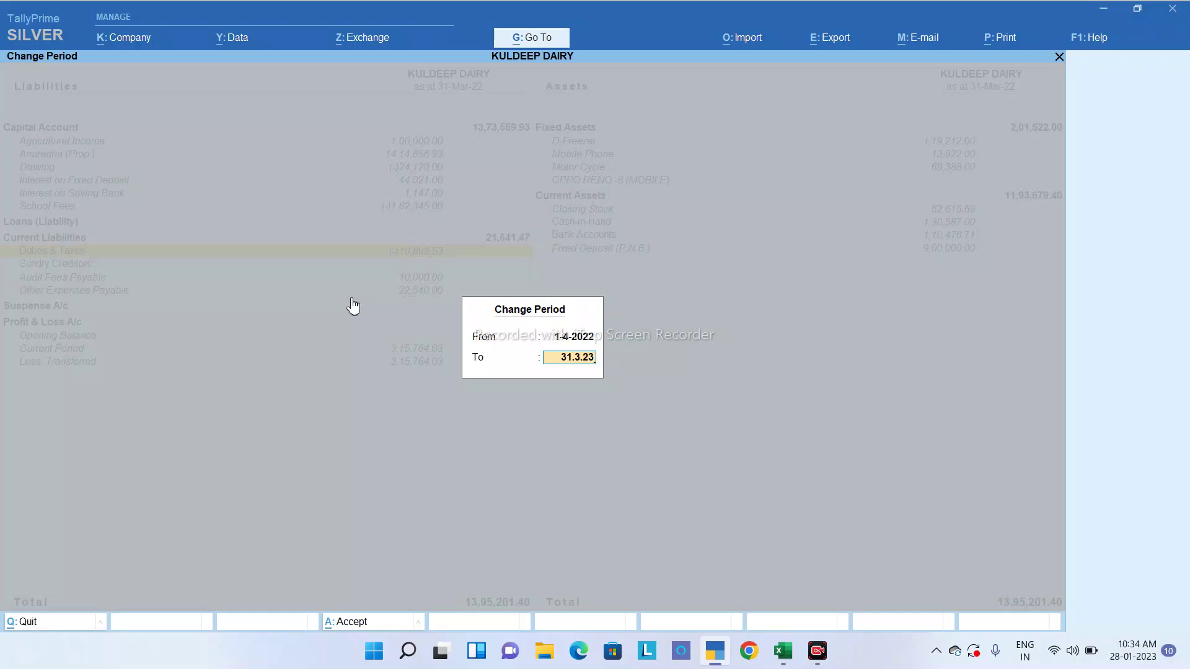
{"action": "key", "text": "Return"}
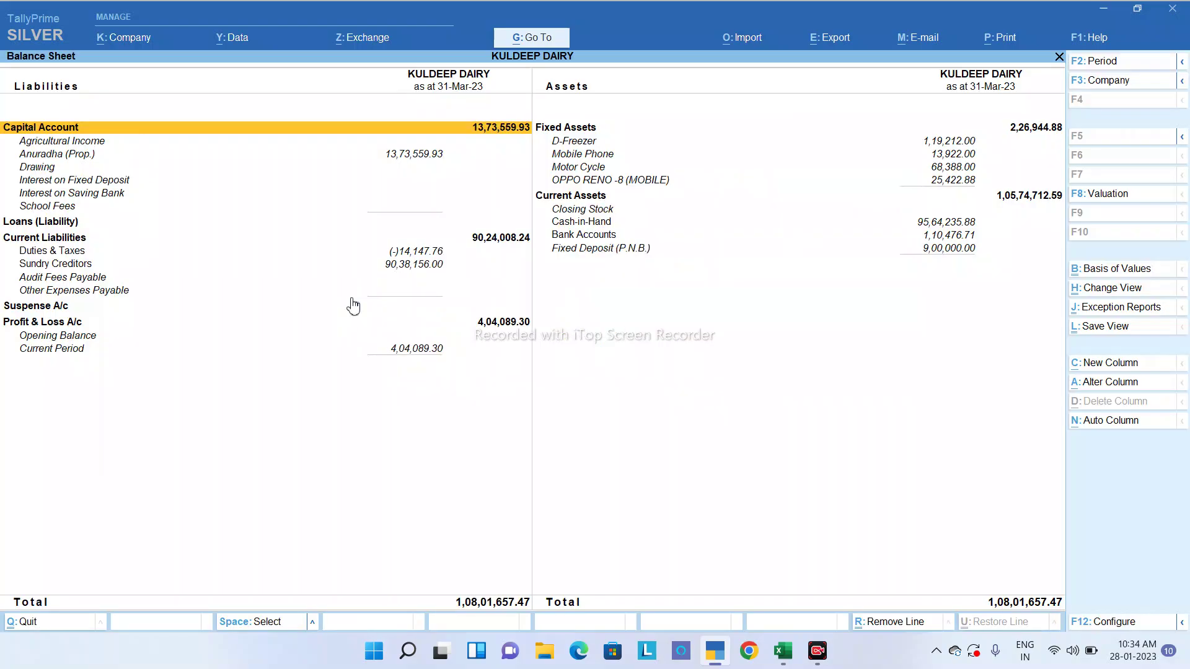
Open the Duties & Taxes group for 2022-23, after checking the refund breakdown in Excel once more.
{"action": "key", "text": "Down"}
{"action": "key", "text": "Down"}
{"action": "key", "text": "Down"}
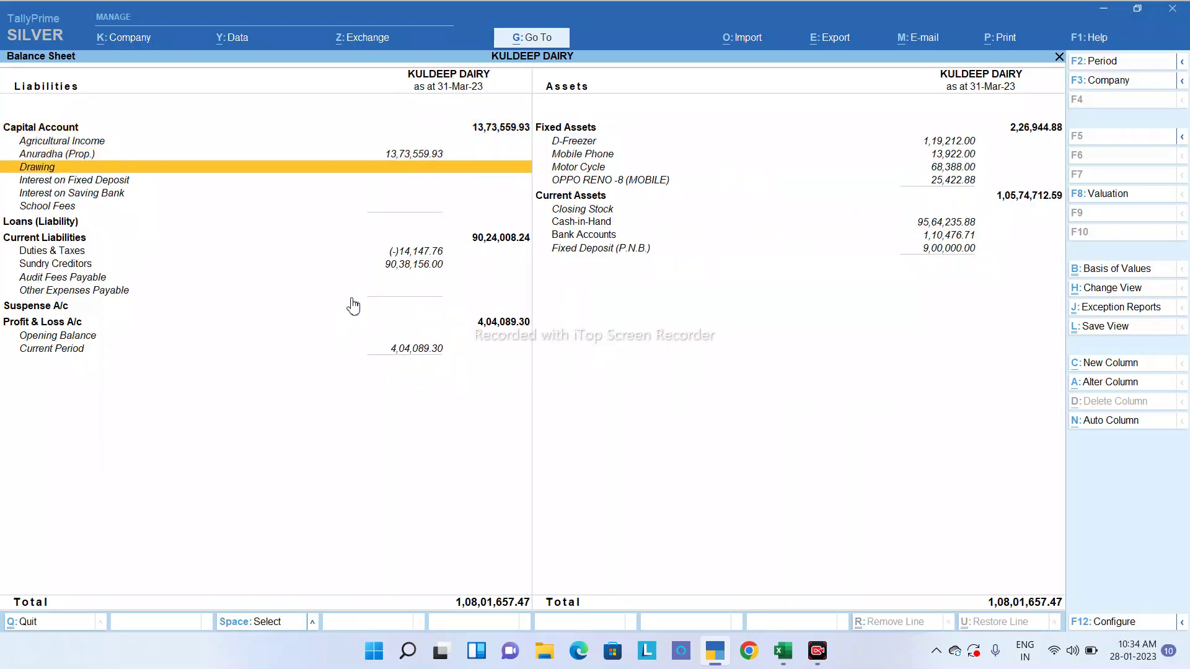
{"action": "key", "text": "Down"}
{"action": "key", "text": "Down"}
{"action": "key", "text": "Down"}
{"action": "key", "text": "Down"}
{"action": "key", "text": "Down"}
{"action": "key", "text": "Down"}
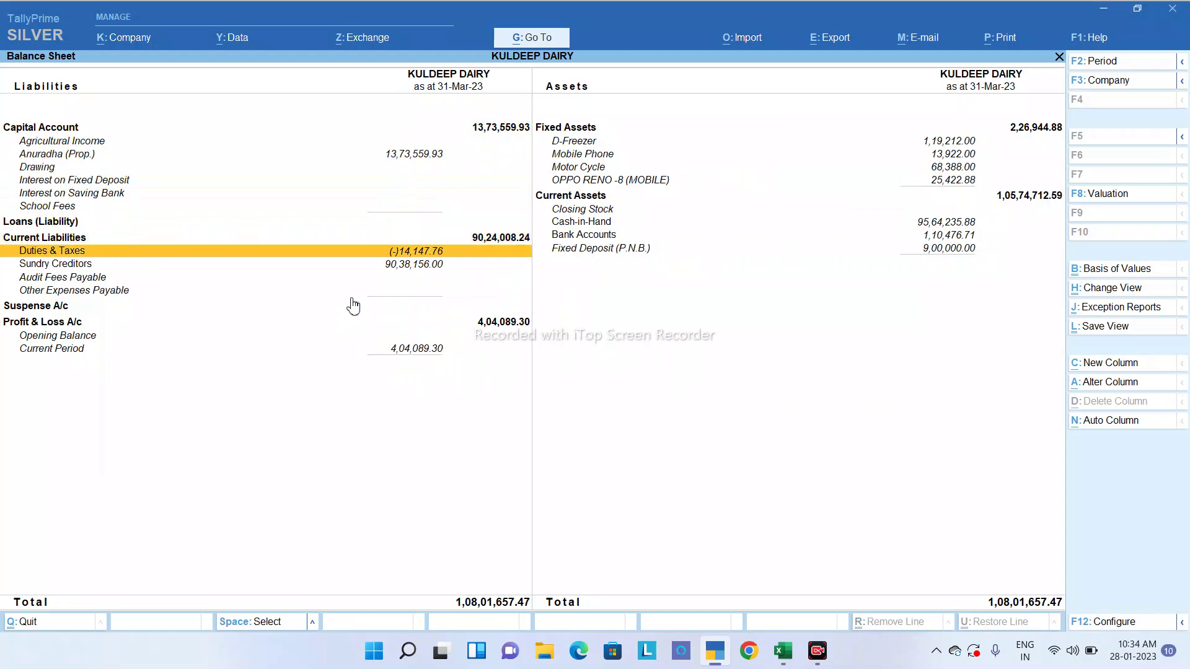
{"action": "key", "text": "alt+Tab"}
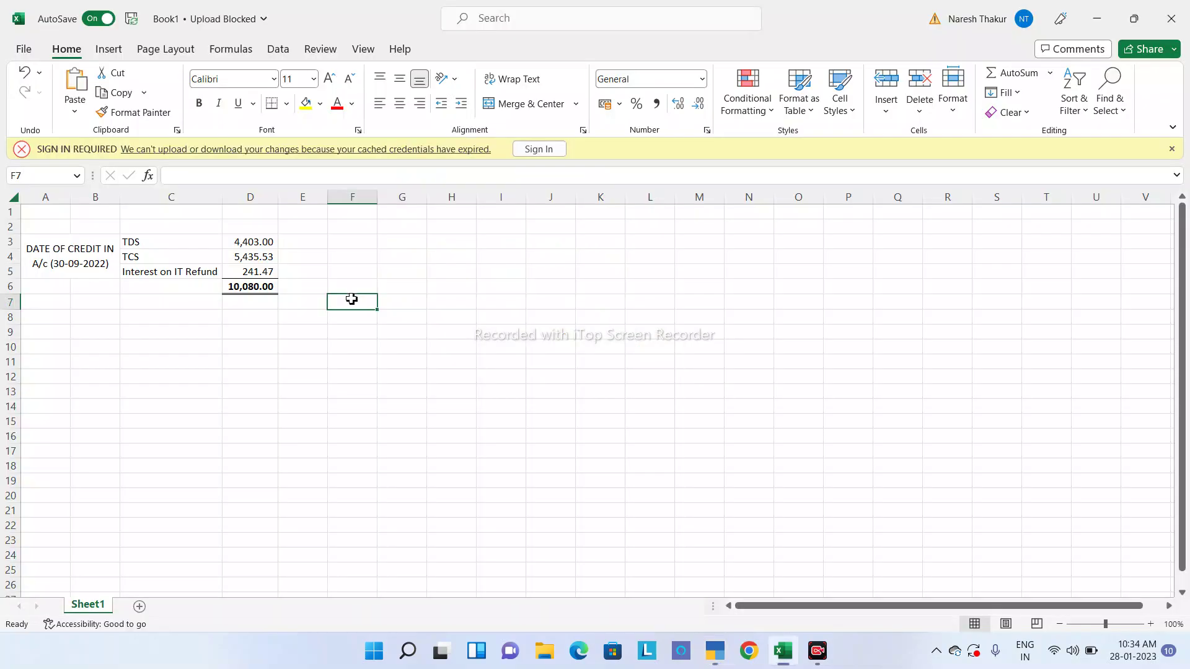
{"action": "key", "text": "alt+Tab"}
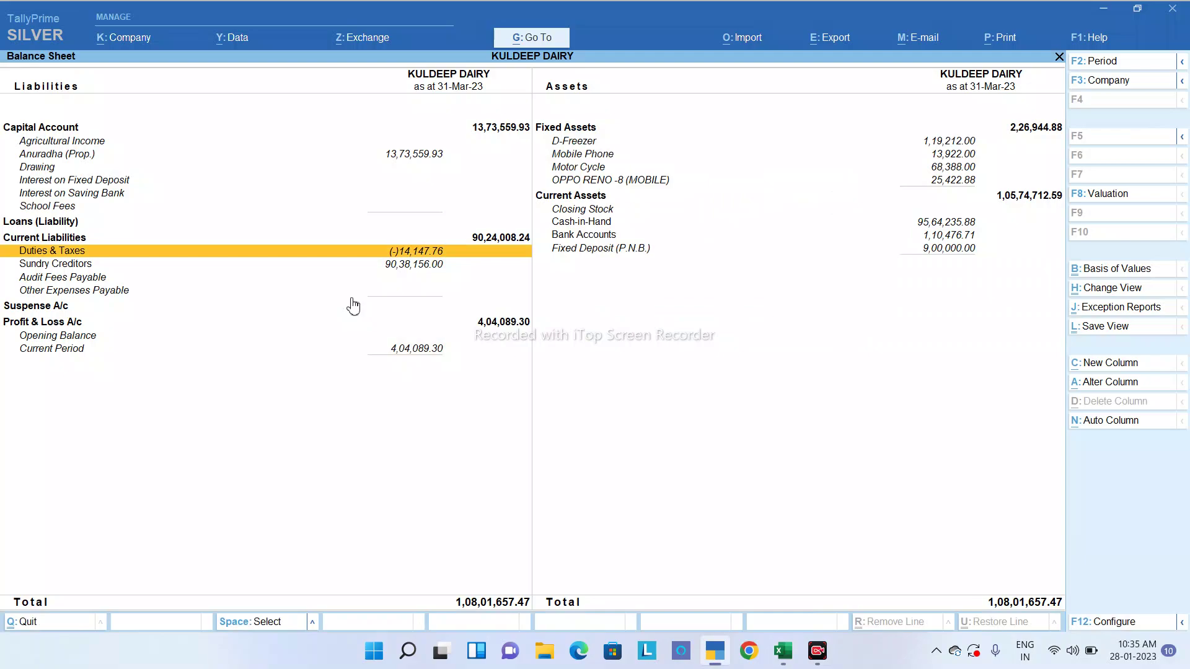
{"action": "key", "text": "Return"}
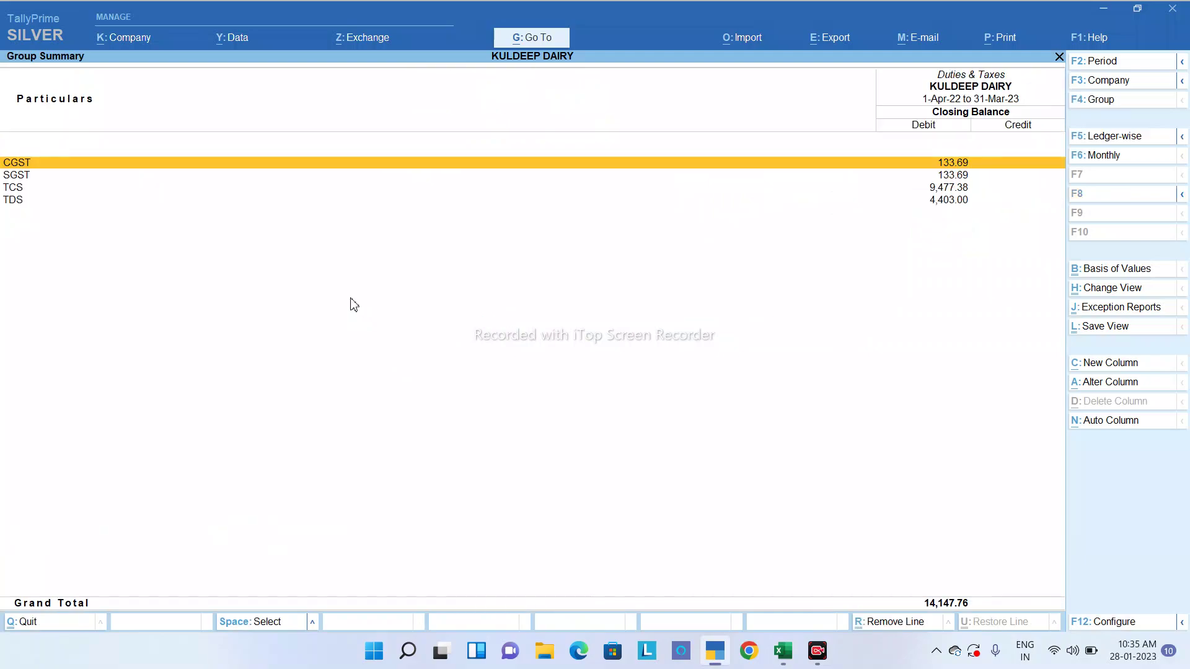
Open the TCS ledger's monthly summary for 2022-23.
{"action": "key", "text": "Down"}
{"action": "key", "text": "Down"}
{"action": "key", "text": "Return"}
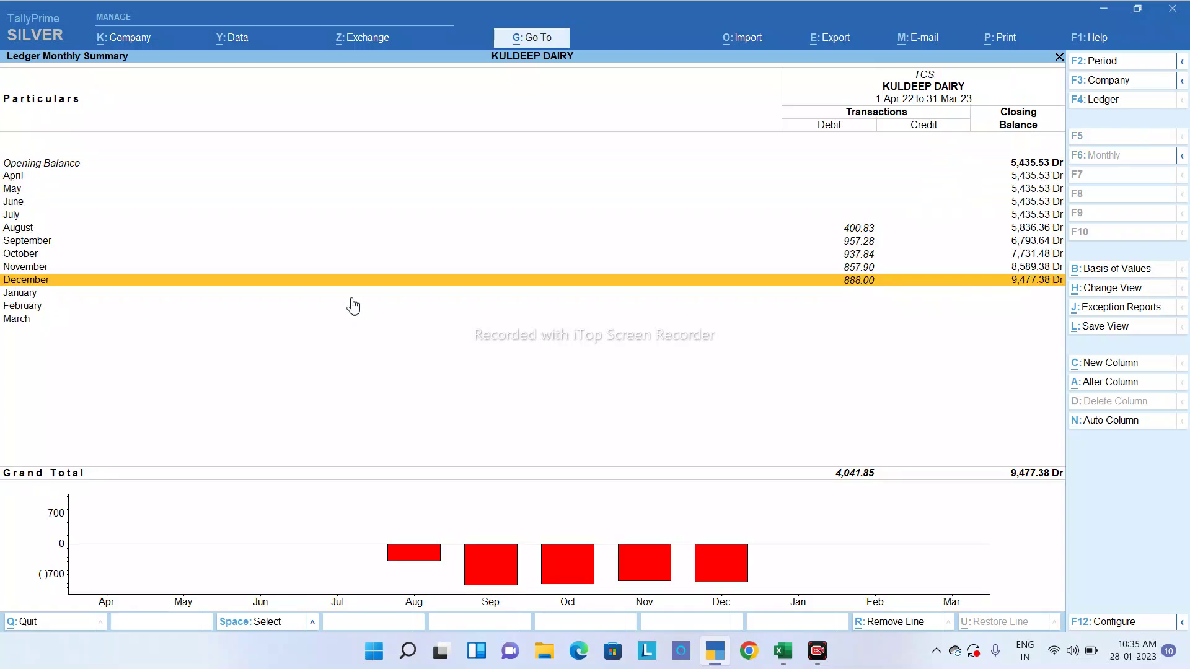
Close the reports and open a new Receipt voucher.
{"action": "key", "text": "Escape"}
{"action": "key", "text": "Escape"}
{"action": "key", "text": "Escape"}
{"action": "key", "text": "Escape"}
{"action": "key", "text": "Escape"}
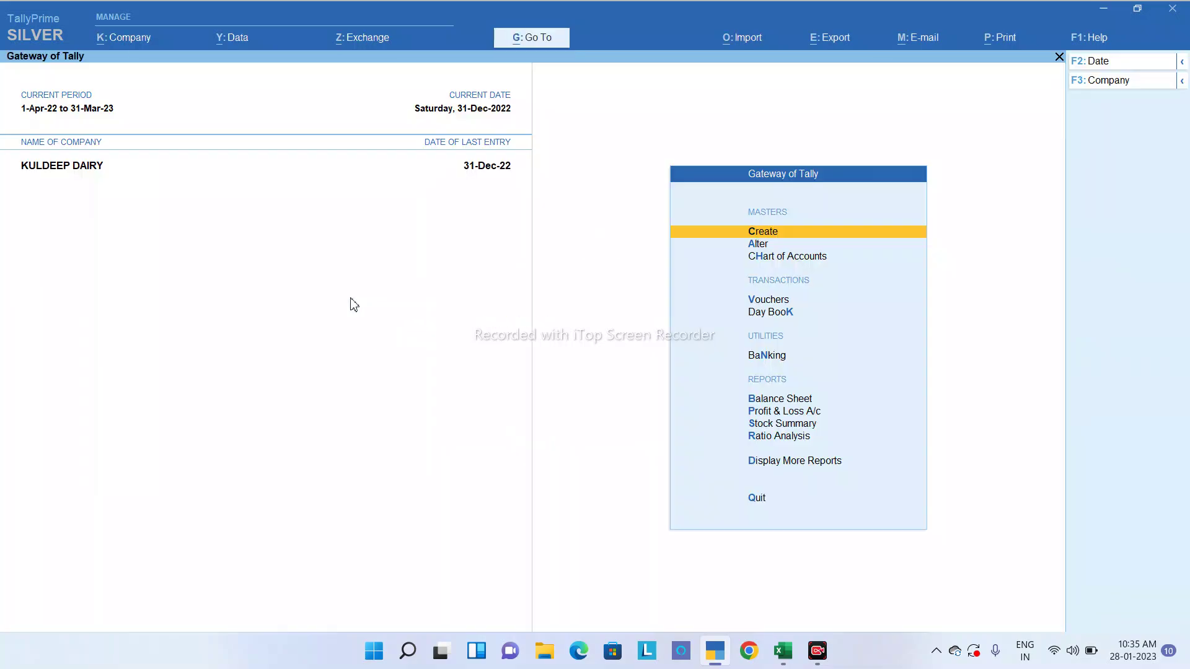
{"action": "key", "text": "v"}
{"action": "key", "text": "F6"}
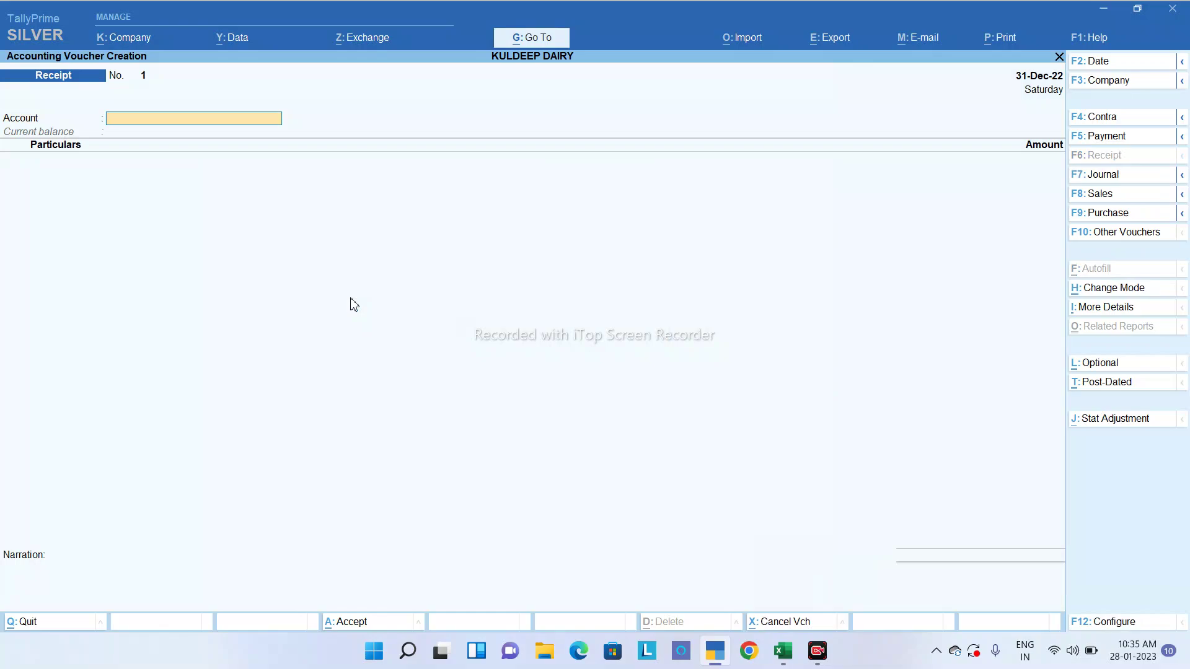
{"action": "type", "text": "pun"}
{"action": "key", "text": "Down"}
{"action": "key", "text": "Return"}
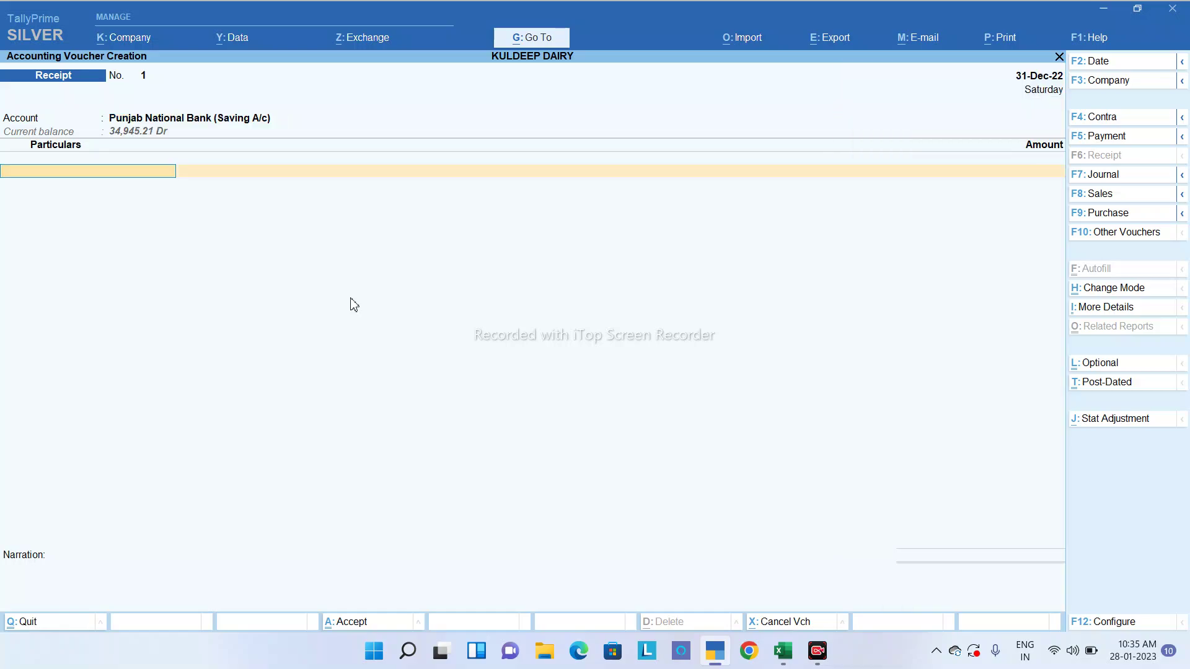
{"action": "type", "text": "tcs"}
{"action": "key", "text": "Return"}
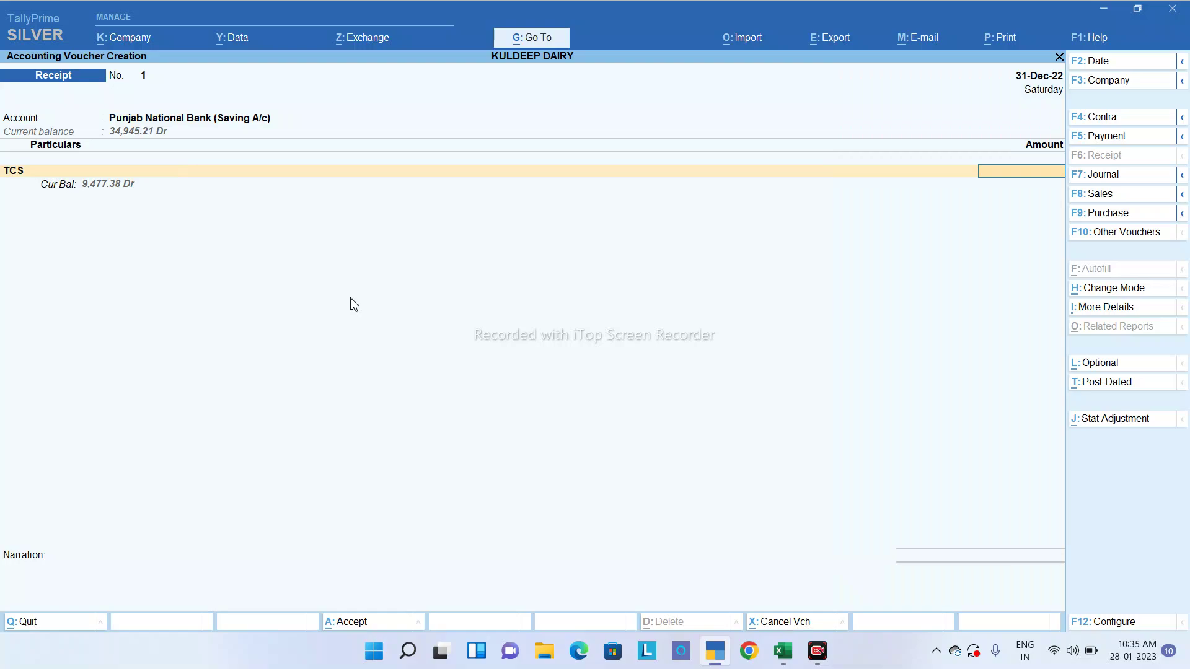
{"action": "key", "text": "Escape"}
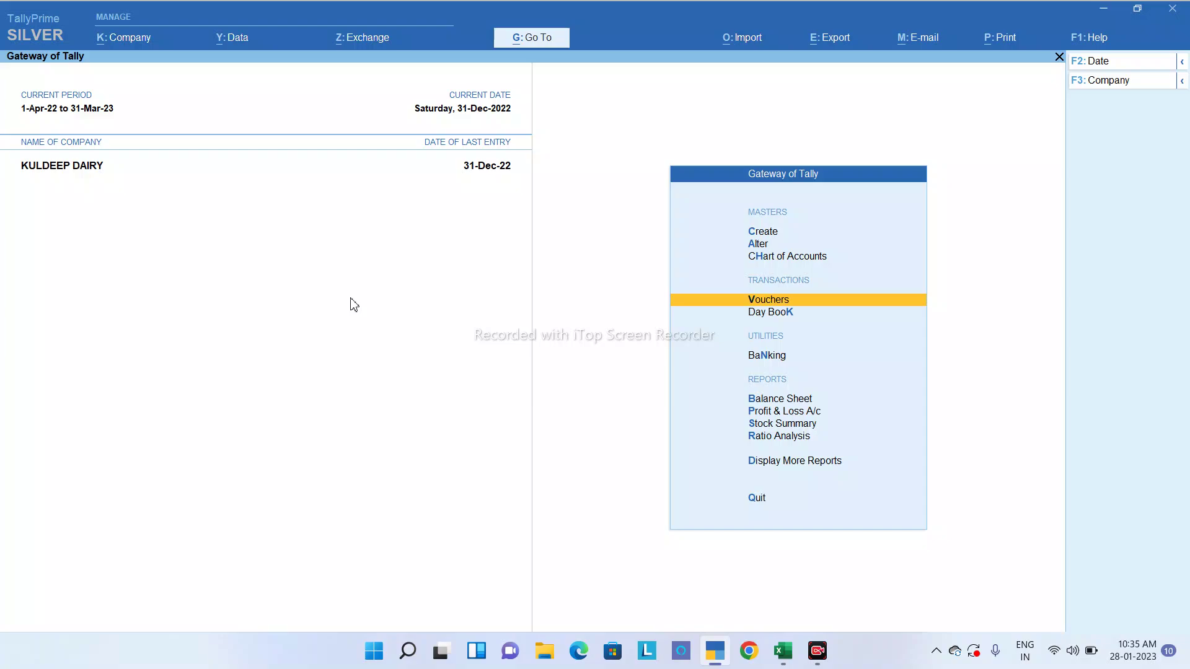
Open the Balance Sheet in detailed form, examine the proprietor's capital account and the assets, and close the report.
{"action": "key", "text": "b"}
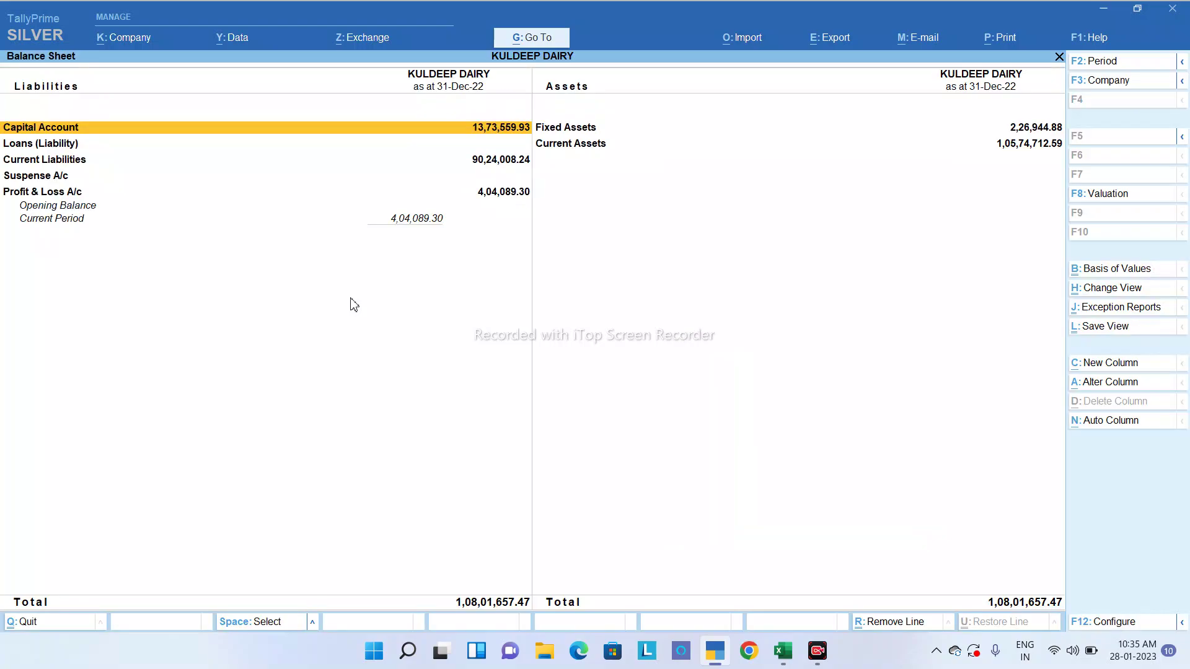
{"action": "key", "text": "alt+F5"}
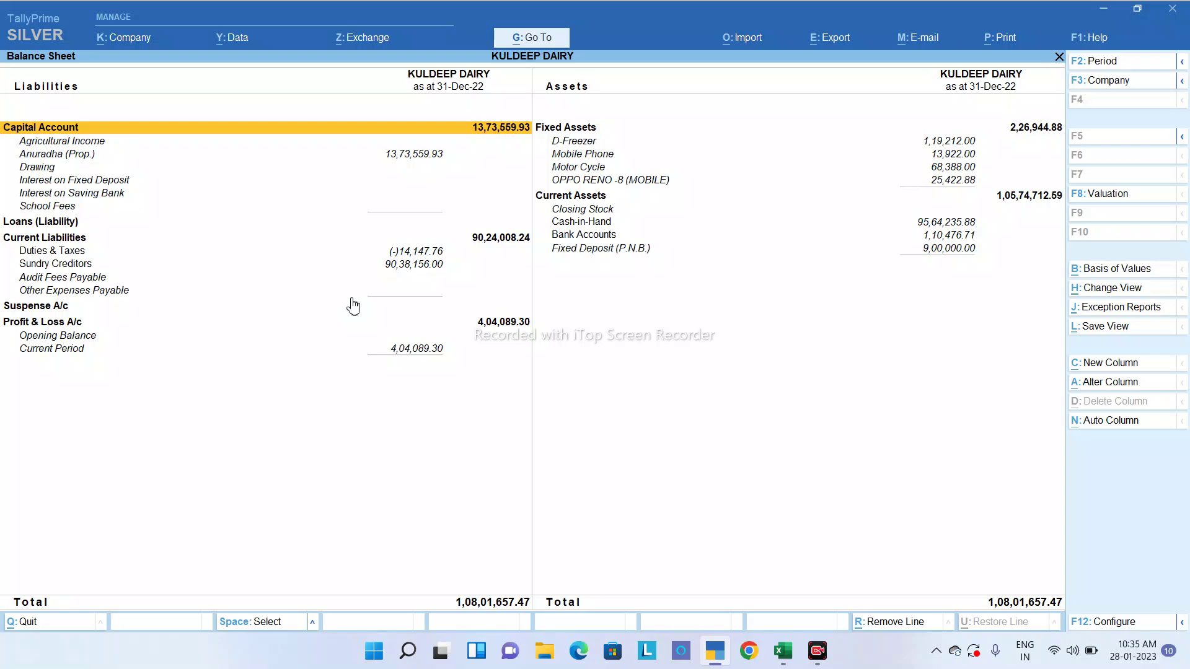
{"action": "key", "text": "Down"}
{"action": "key", "text": "Down"}
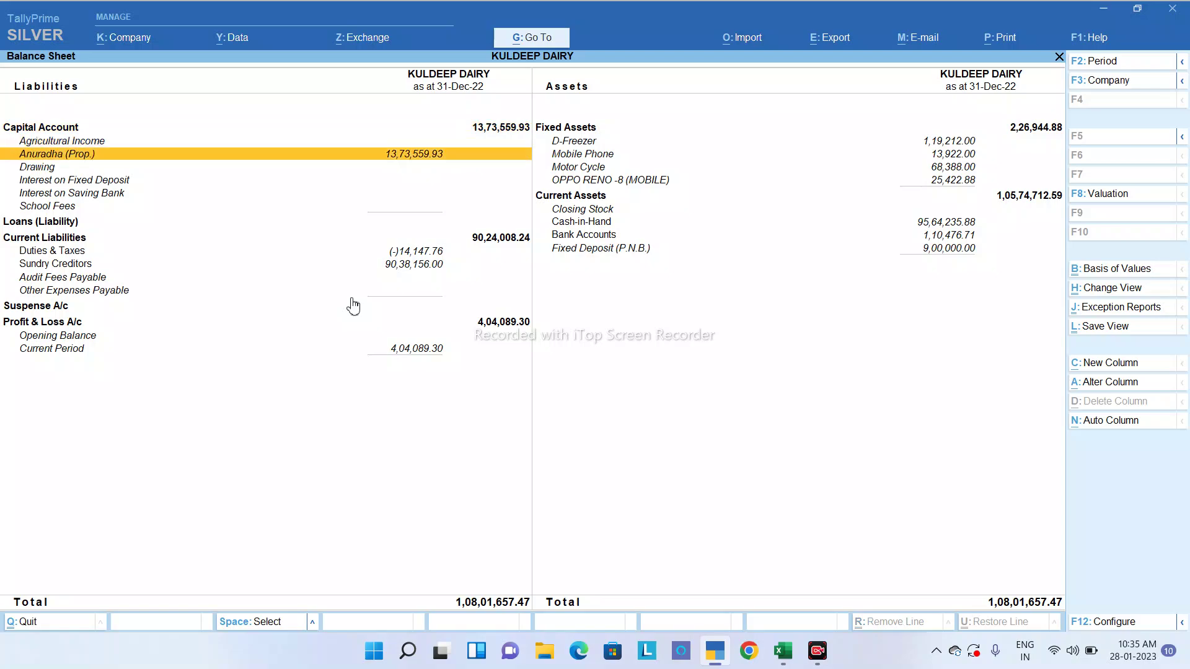
{"action": "key", "text": "Right"}
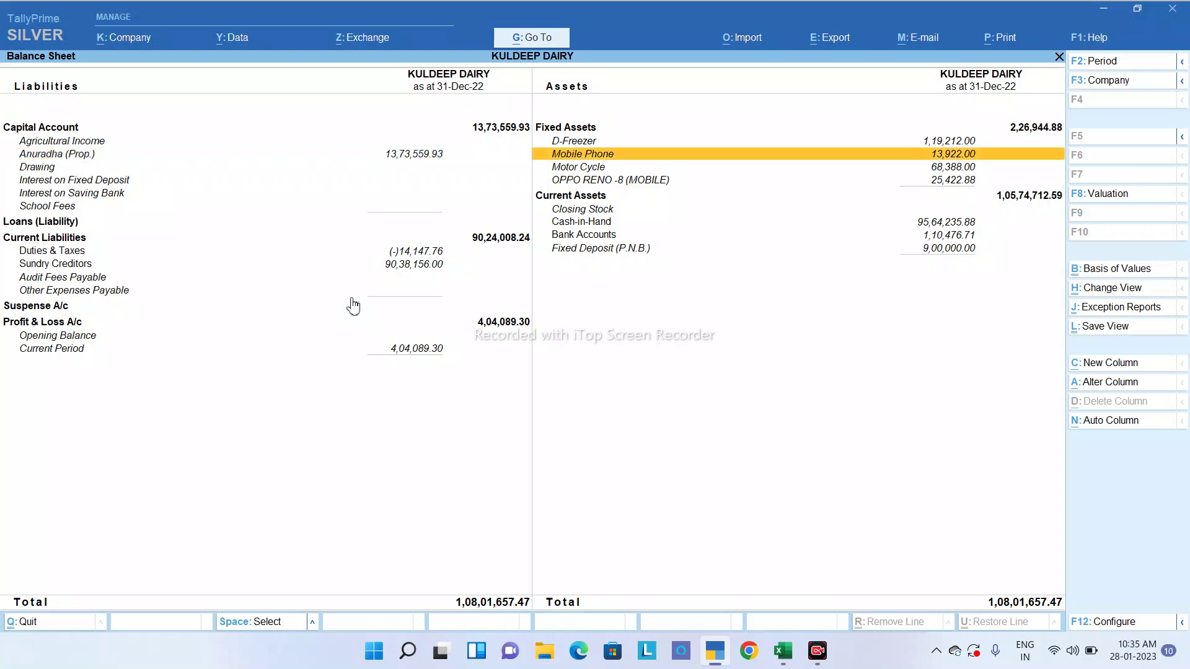
{"action": "key", "text": "Down"}
{"action": "key", "text": "Down"}
{"action": "key", "text": "Down"}
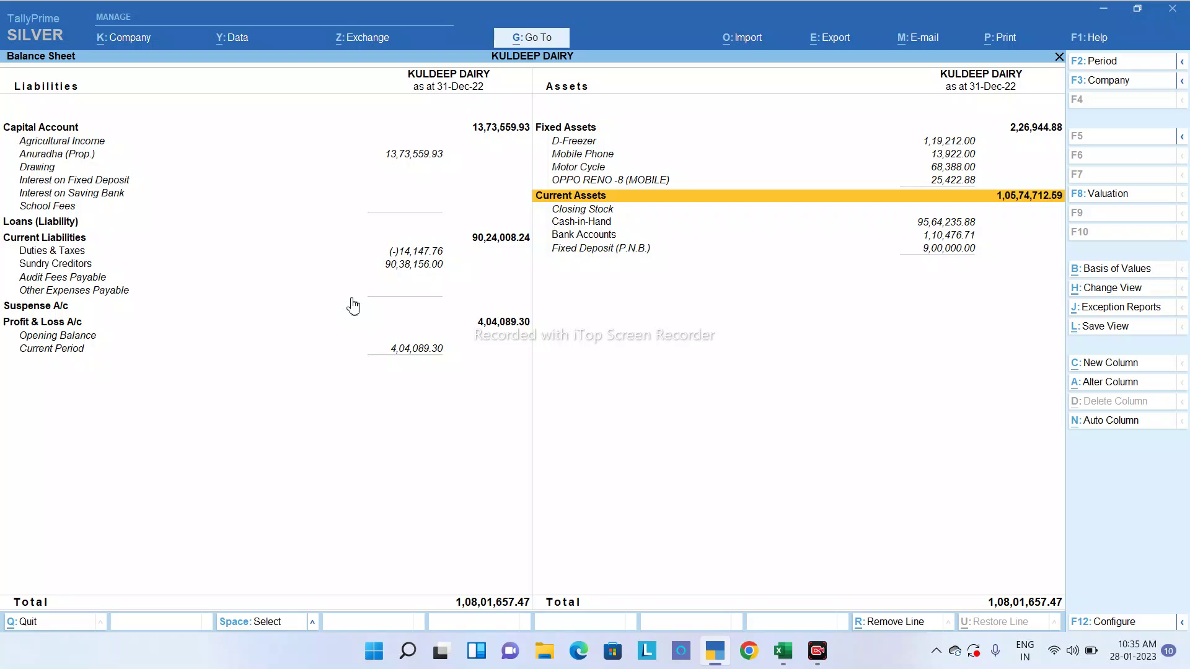
{"action": "key", "text": "Left"}
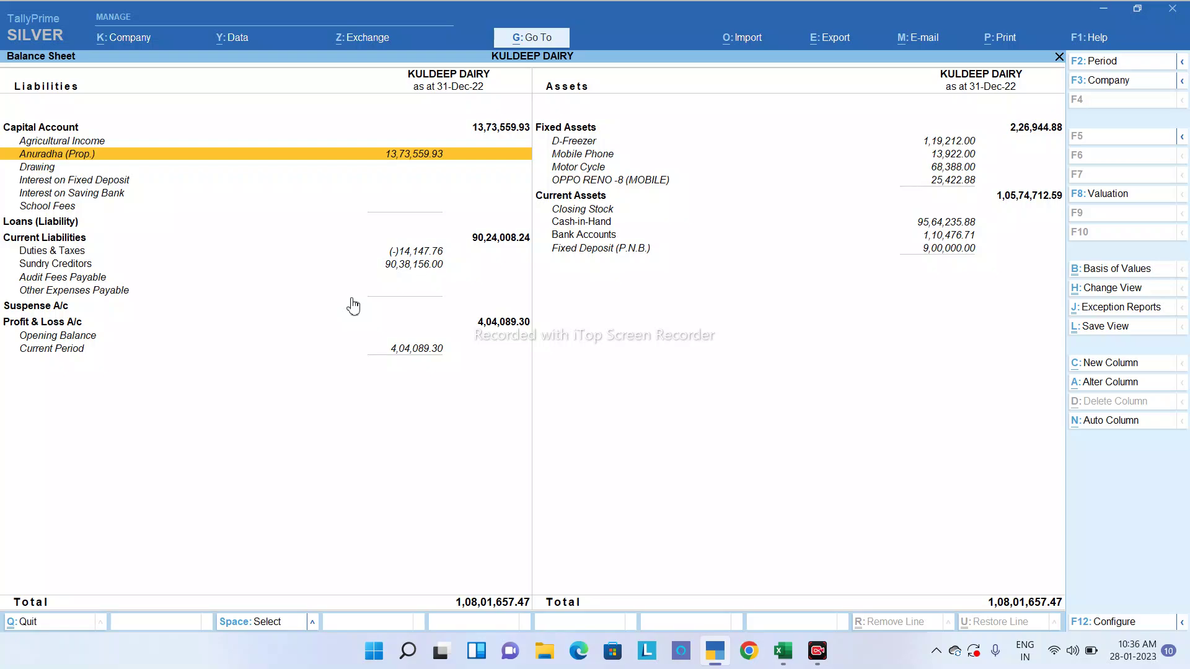
{"action": "key", "text": "Escape"}
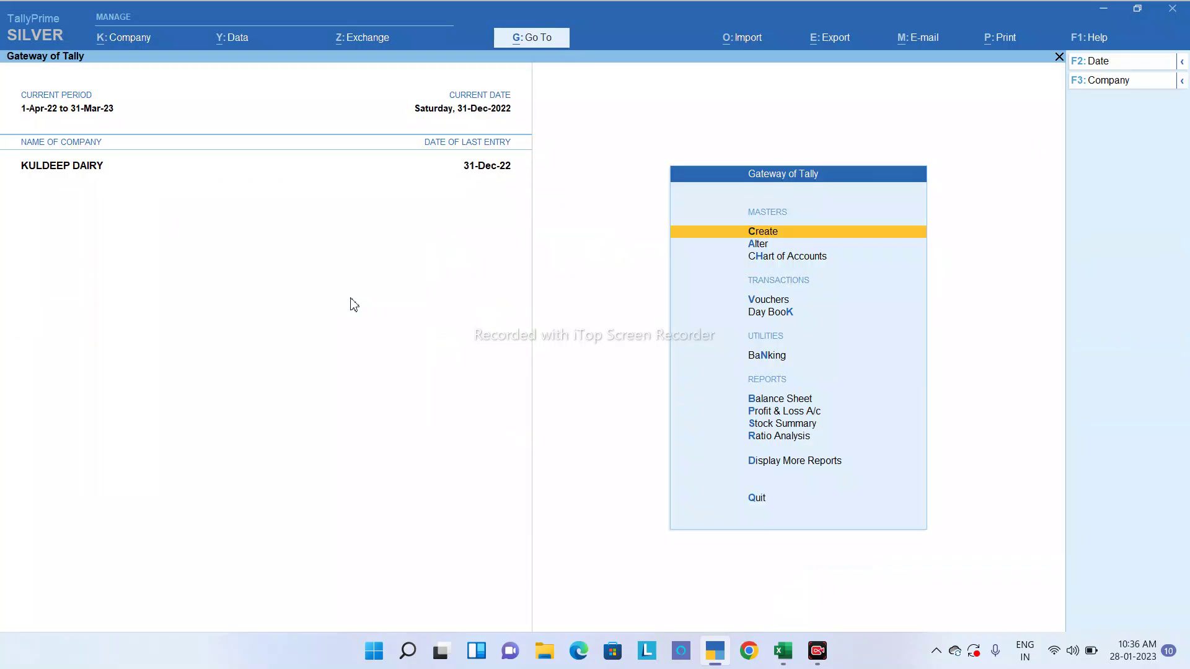
{"action": "key", "text": "v"}
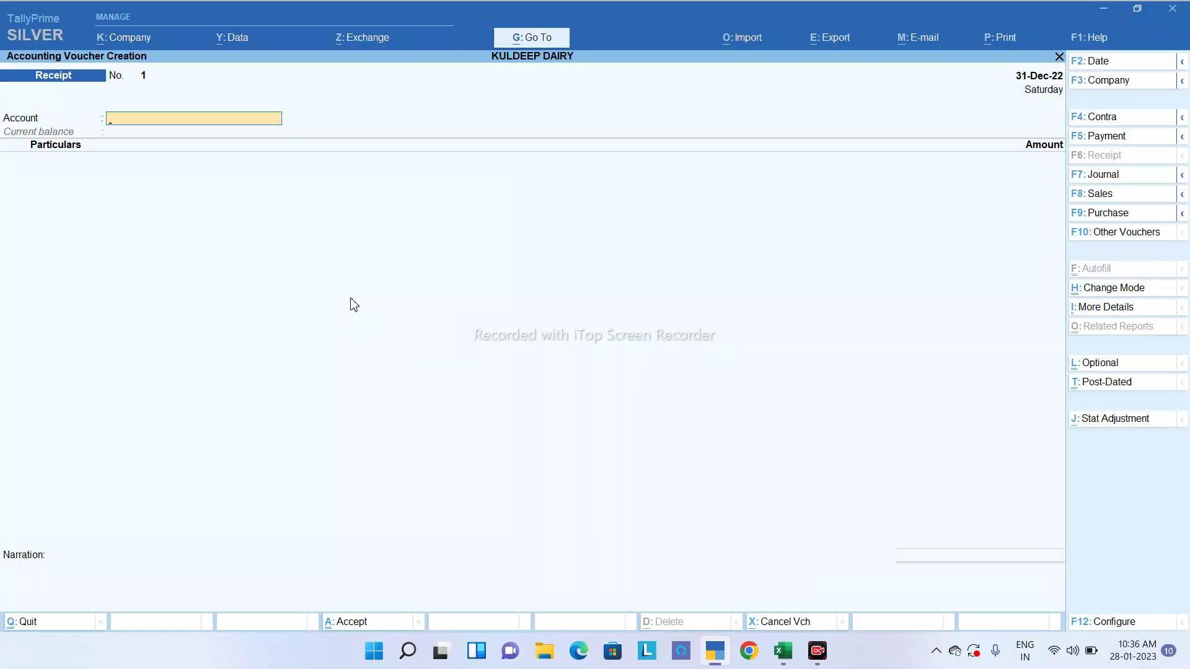
{"action": "key", "text": "F7"}
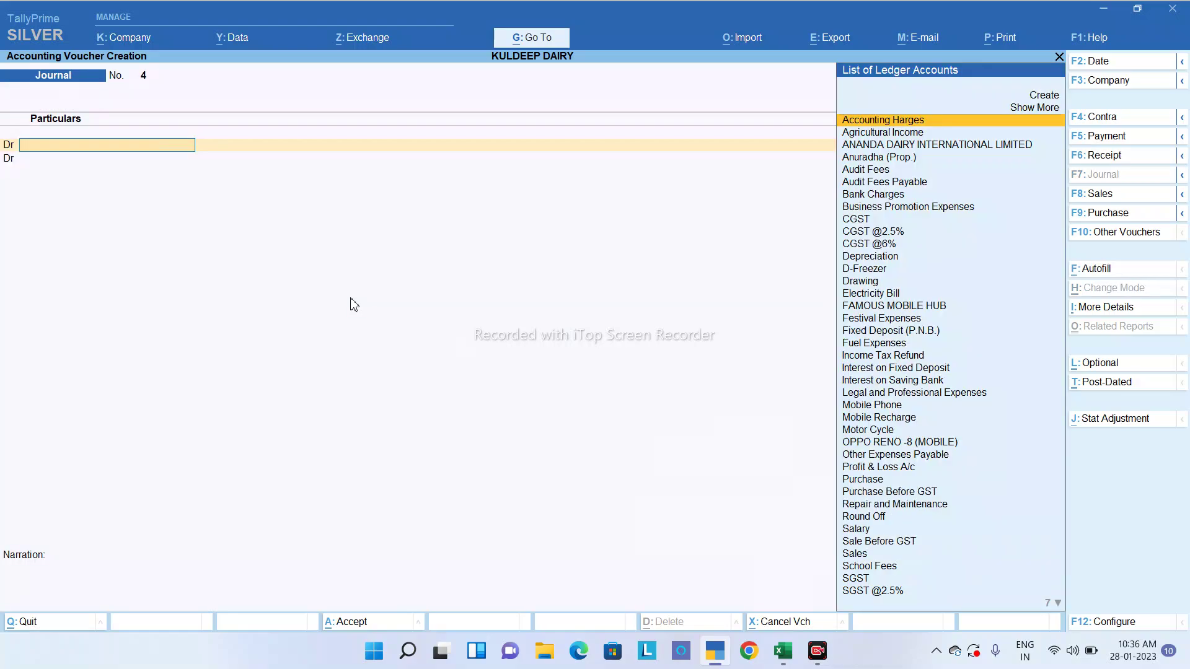
{"action": "key", "text": "Escape"}
{"action": "key", "text": "Return"}
Open the monthly summary of the proprietor's capital ledger from the detailed Balance Sheet.
{"action": "key", "text": "b"}
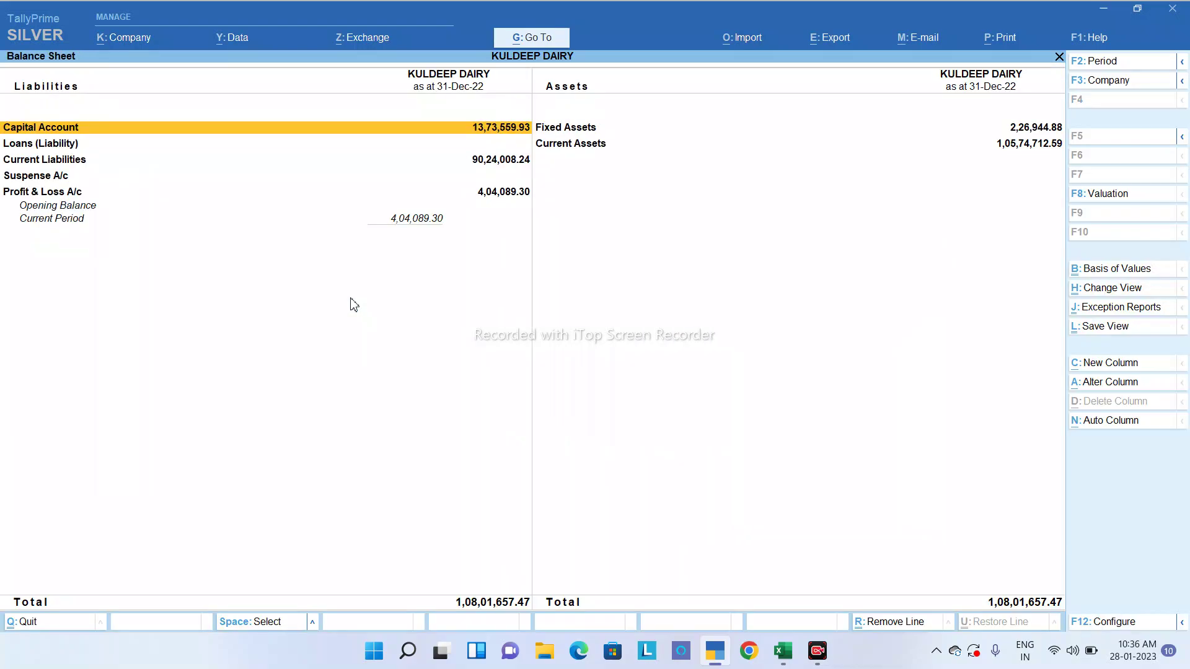
{"action": "key", "text": "alt+F5"}
{"action": "key", "text": "Down"}
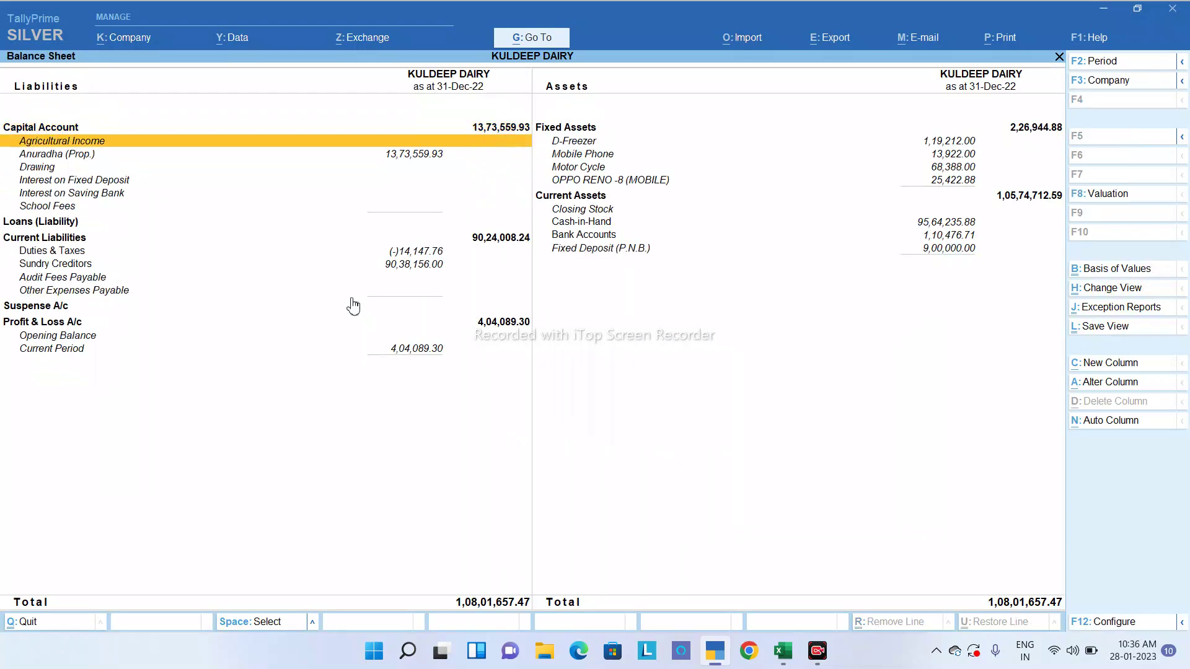
{"action": "key", "text": "Down"}
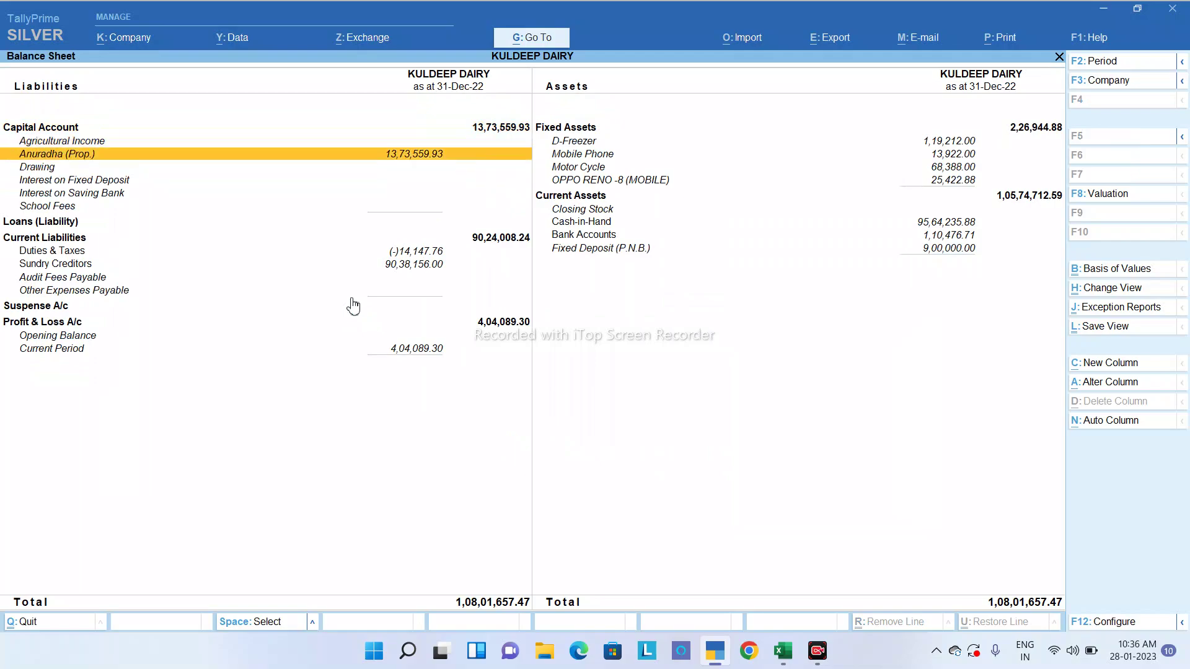
{"action": "key", "text": "Return"}
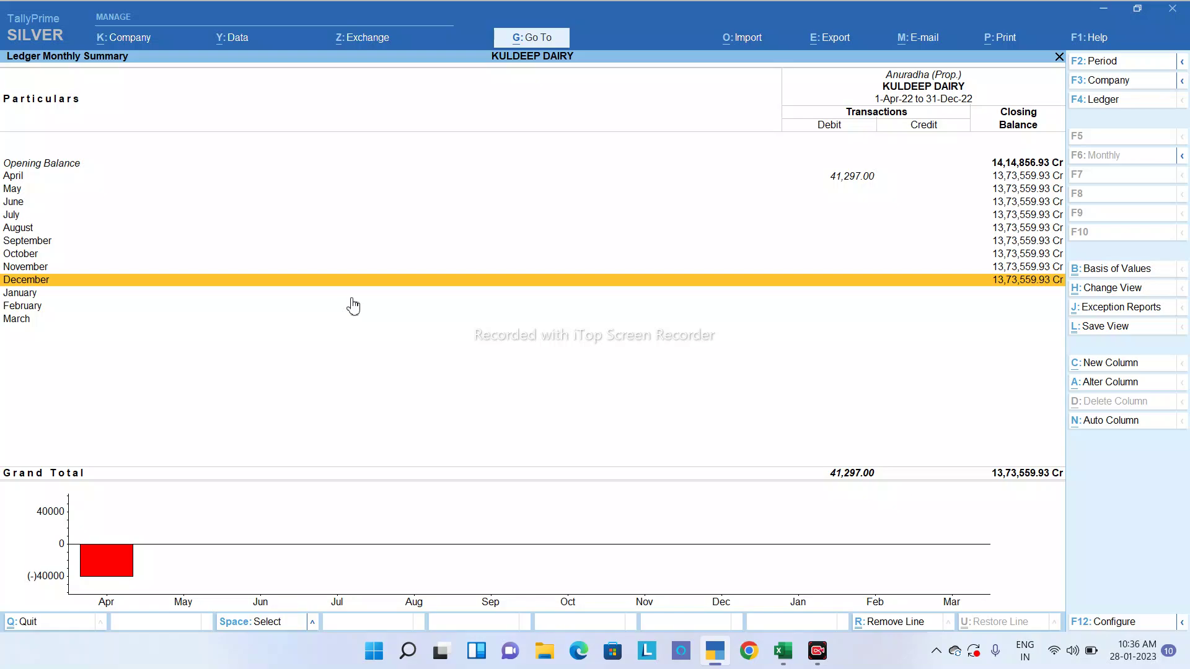
List the September 2022 vouchers of the proprietor's ledger.
{"action": "key", "text": "Up"}
{"action": "key", "text": "Up"}
{"action": "key", "text": "Up"}
{"action": "key", "text": "Return"}
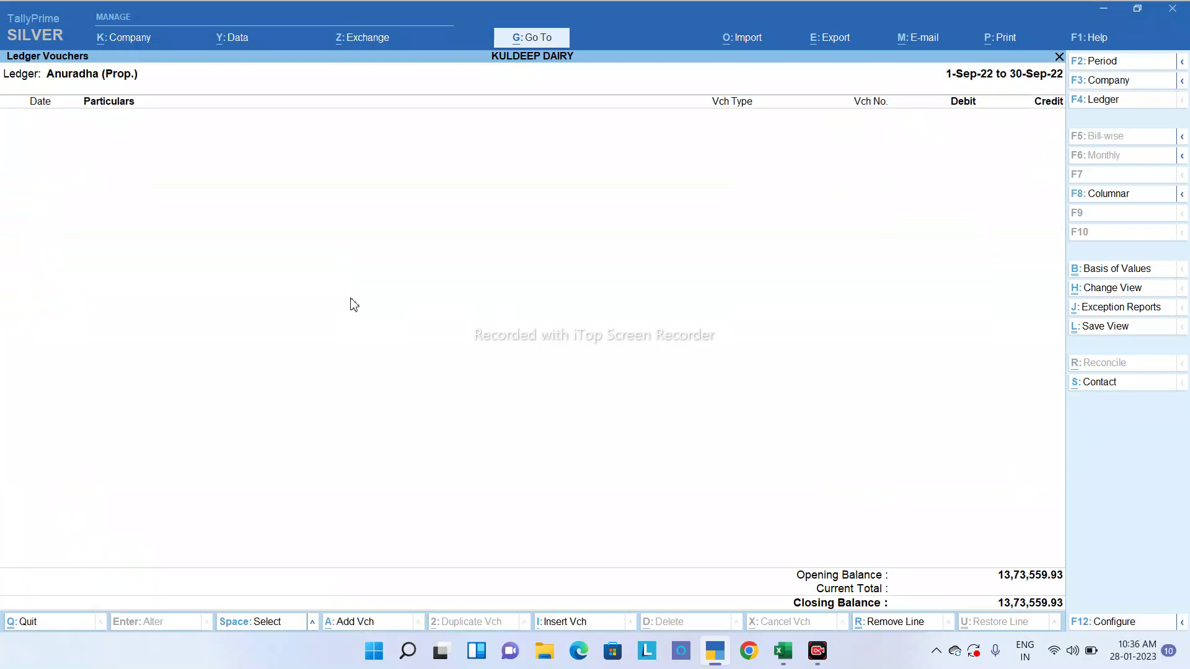
{"action": "key", "text": "Escape"}
{"action": "key", "text": "Escape"}
{"action": "key", "text": "Return"}
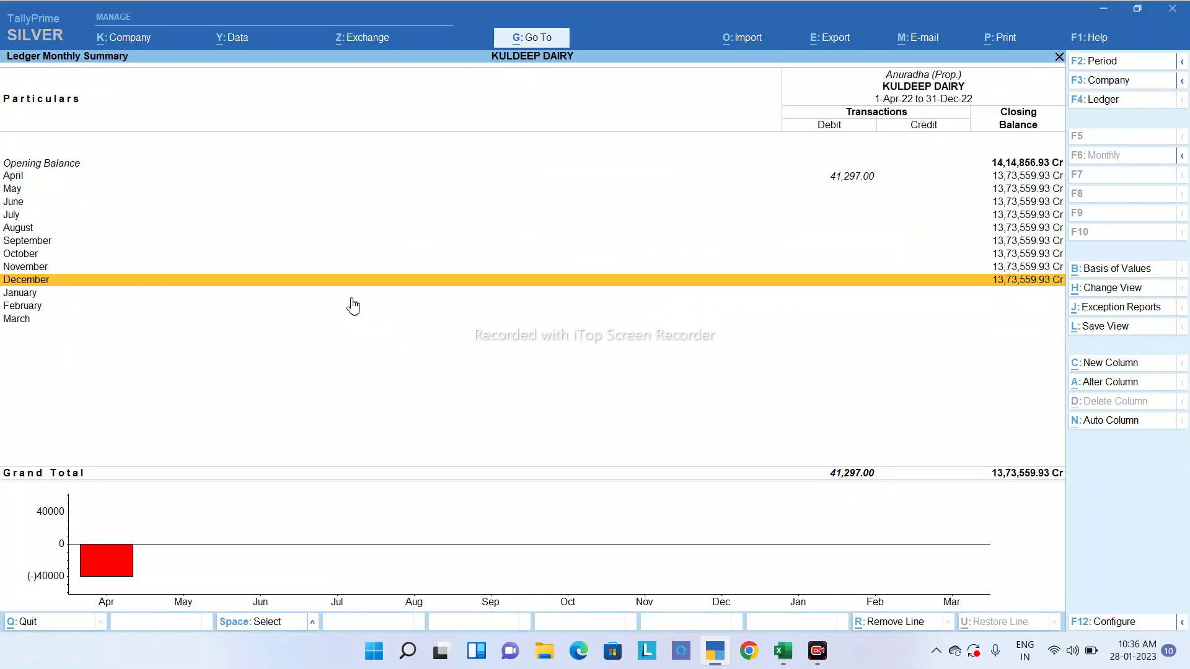
{"action": "key", "text": "Up"}
{"action": "key", "text": "Up"}
{"action": "key", "text": "Up"}
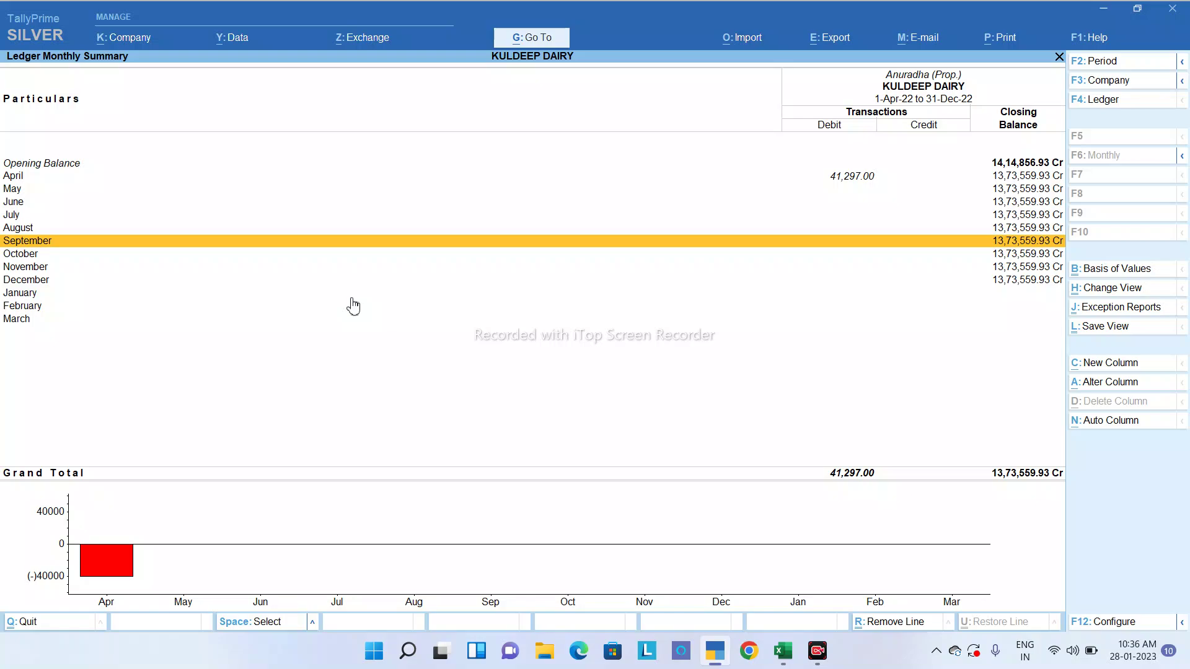
{"action": "key", "text": "Return"}
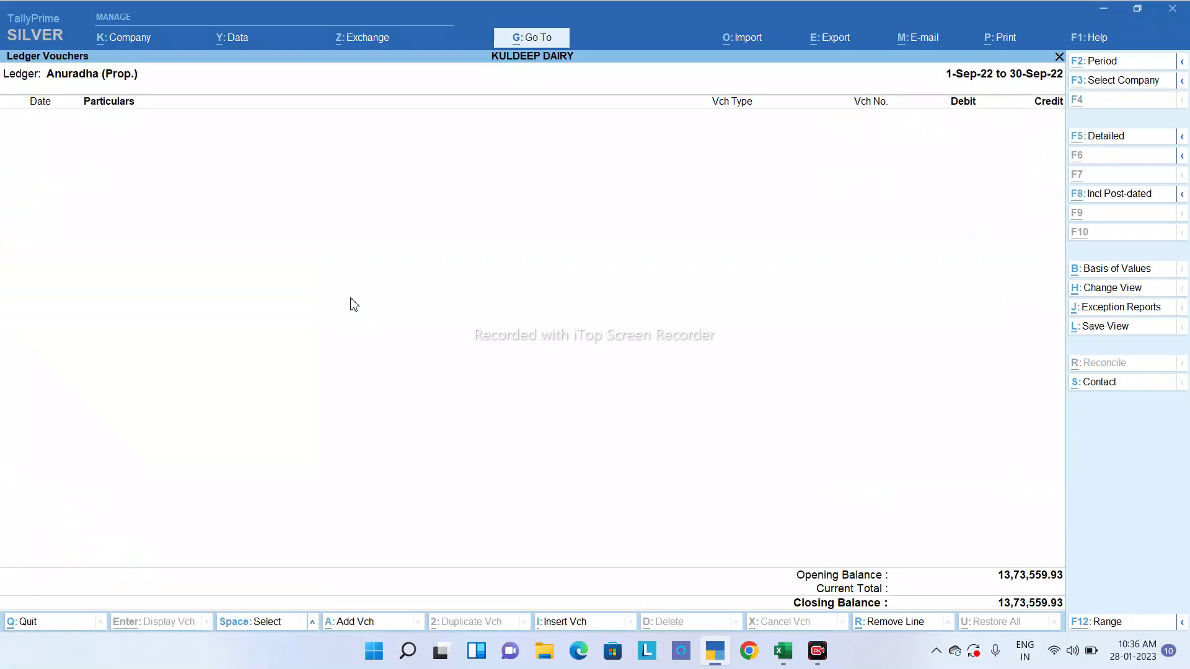
{"action": "key", "text": "alt+a"}
{"action": "key", "text": "Escape"}
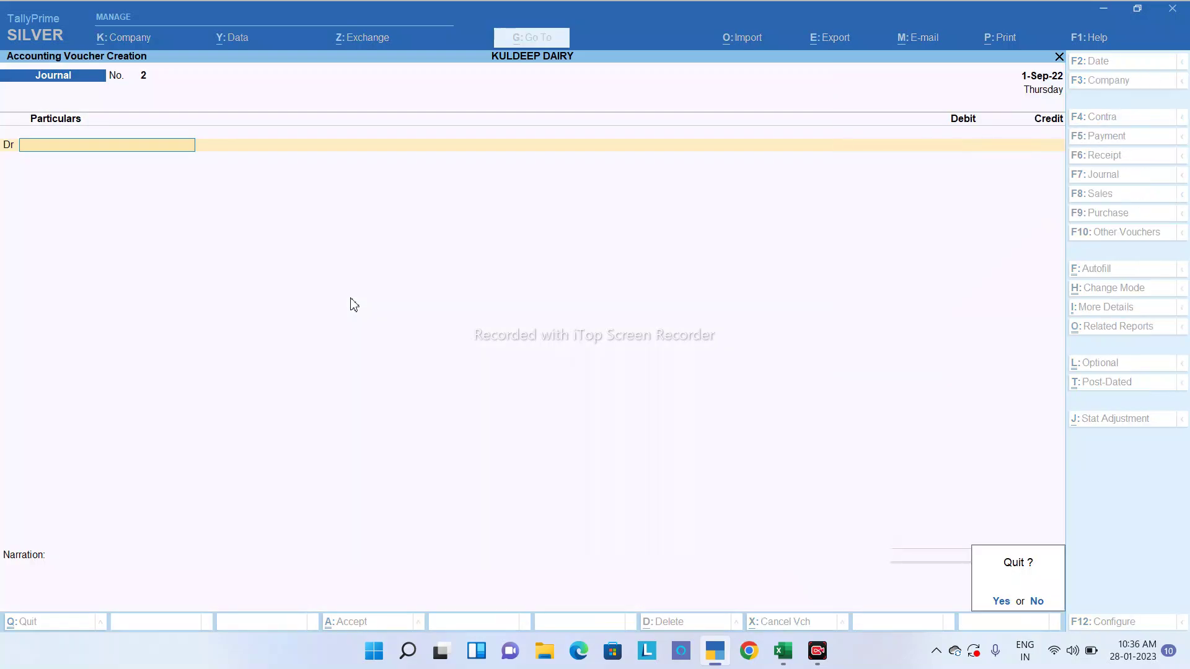
{"action": "key", "text": "y"}
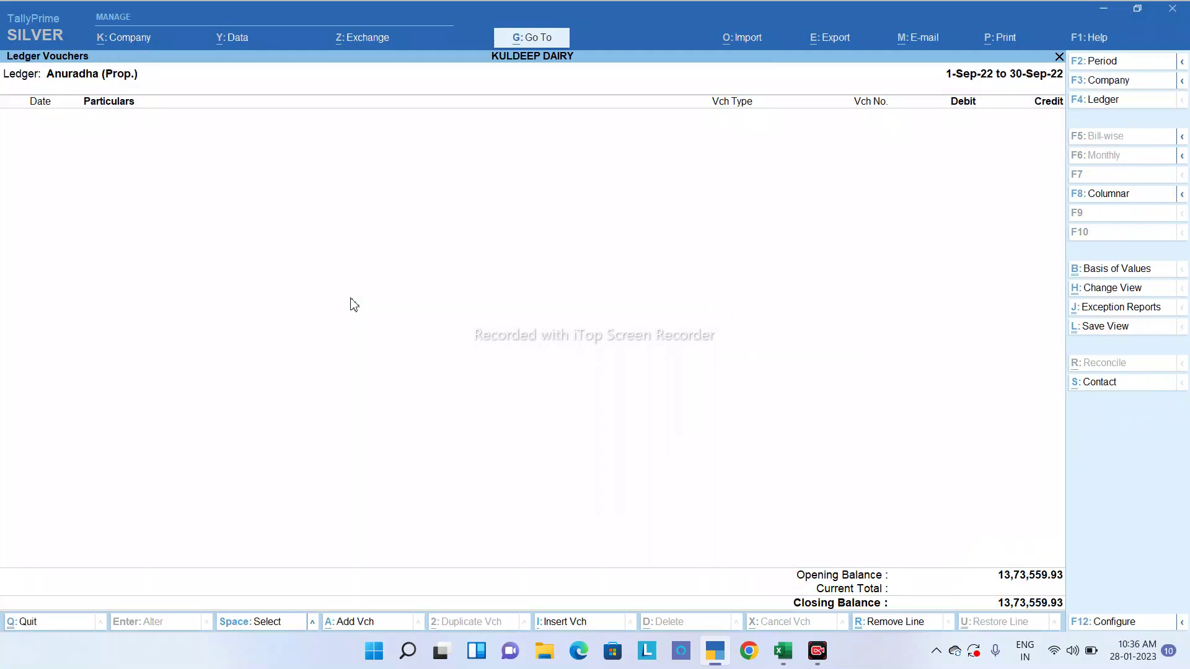
Add a Journal voucher from the ledger's September list and set its date to 30.9.
{"action": "key", "text": "alt"}
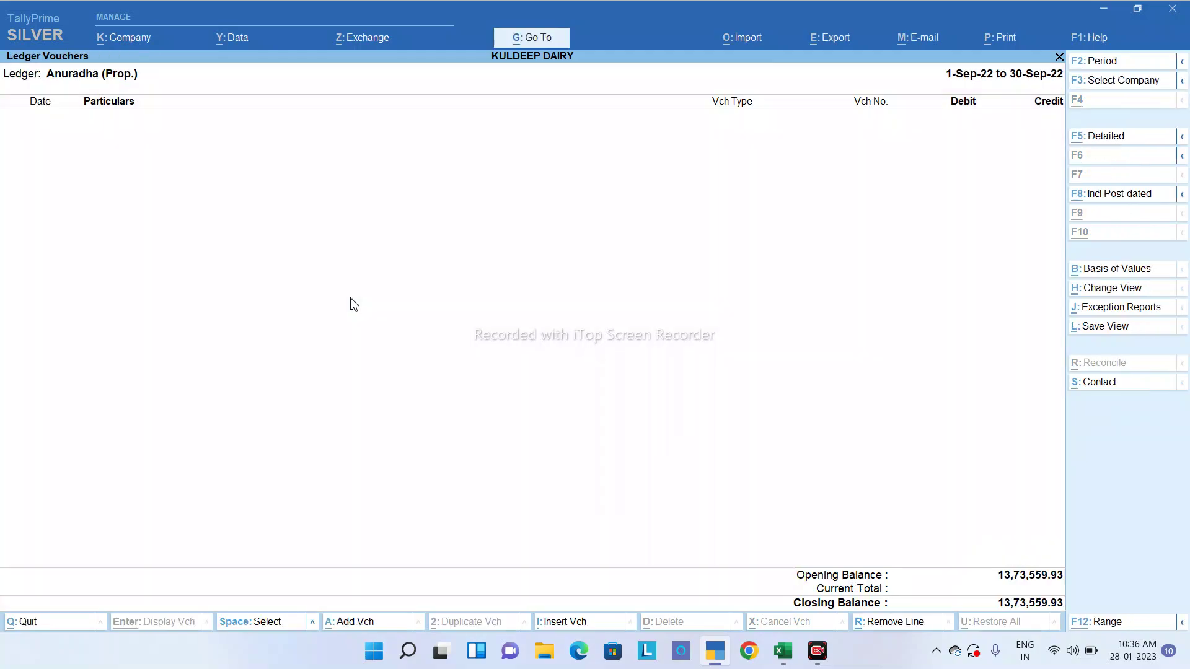
{"action": "key", "text": "alt+a"}
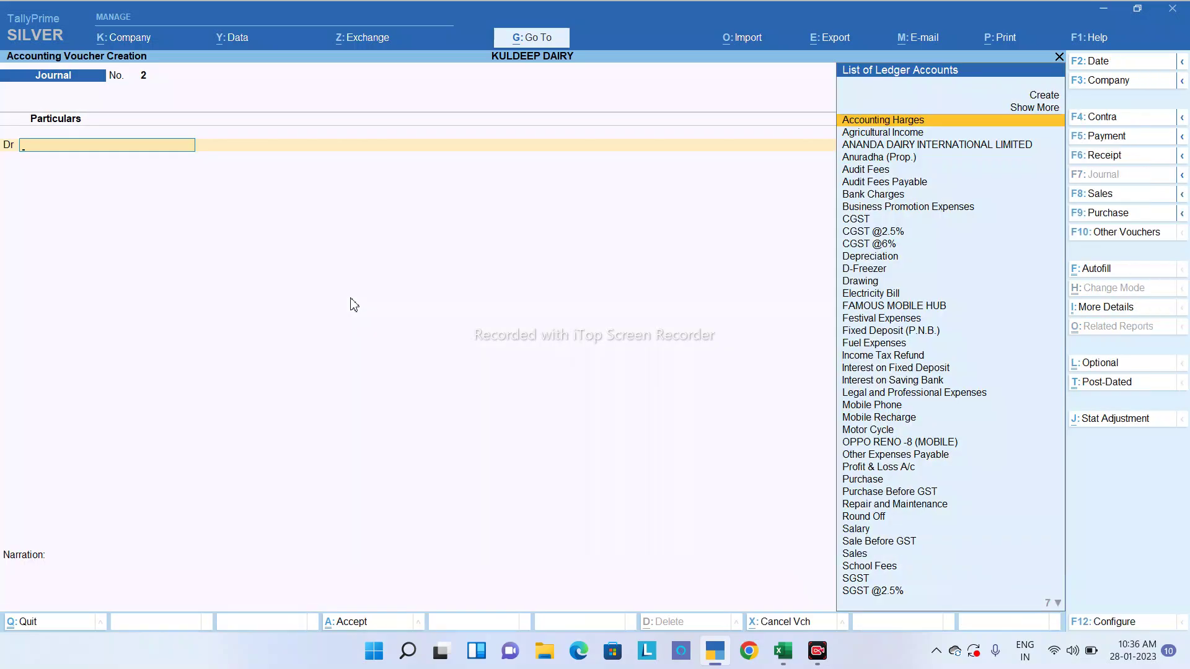
{"action": "key", "text": "F2"}
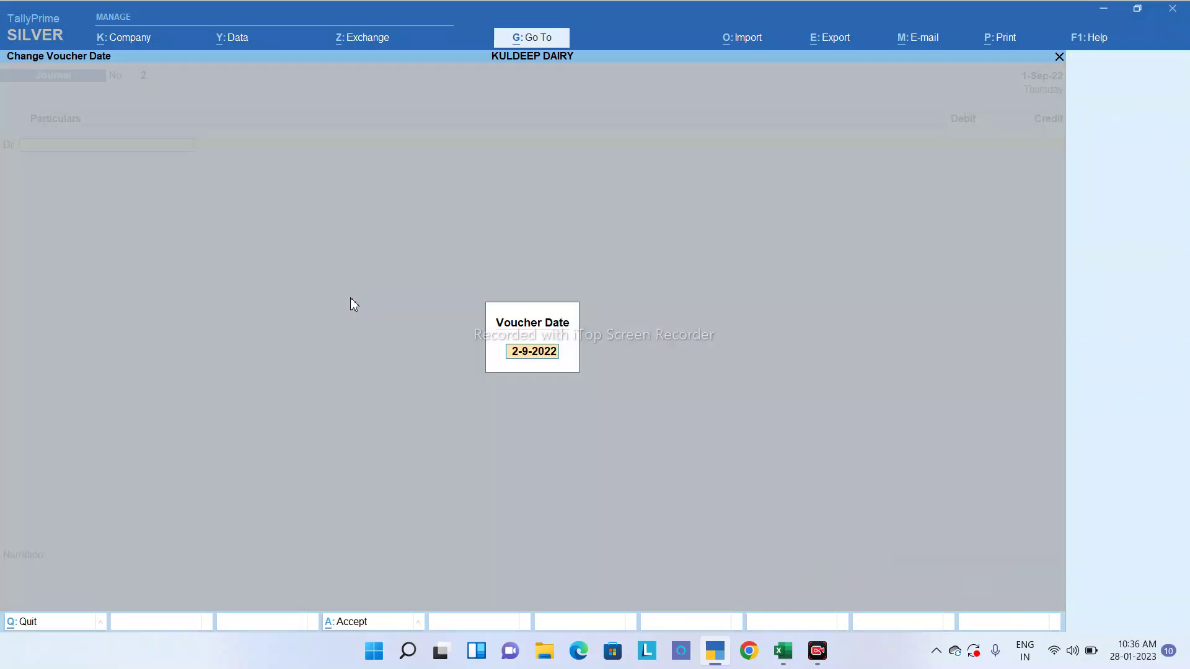
{"action": "type", "text": "30.9"}
{"action": "key", "text": "Return"}
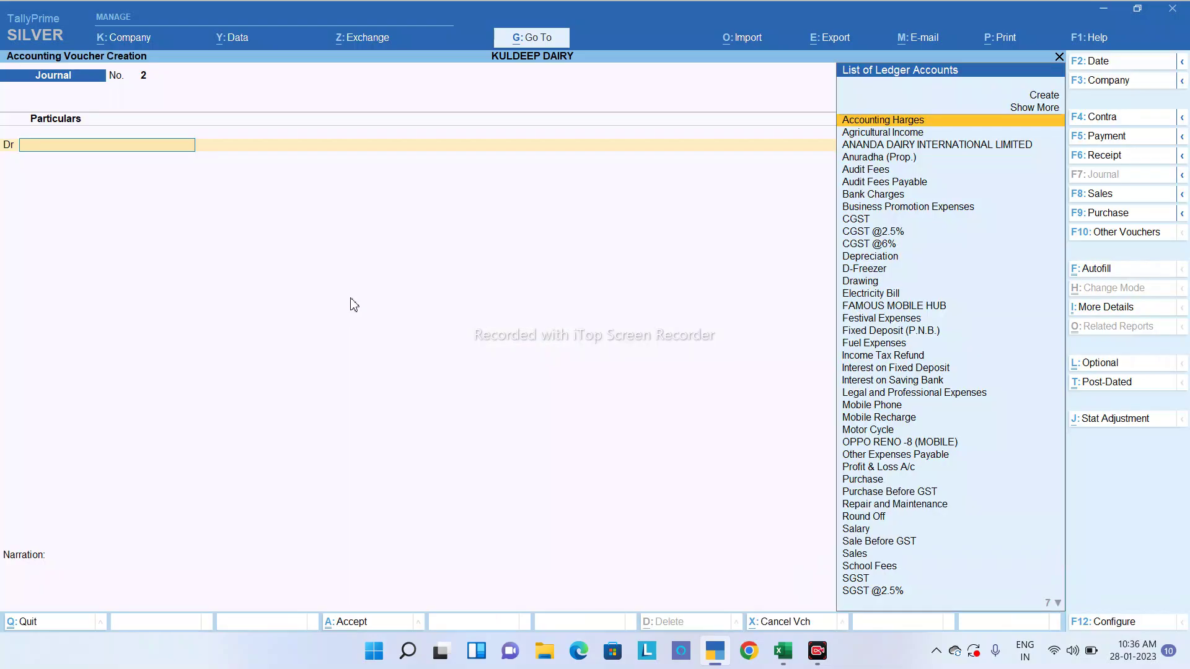
Check the refund breakdown in Excel, return to TallyPrime and debit the proprietor's capital ledger with 10,080.
{"action": "key", "text": "alt+Tab"}
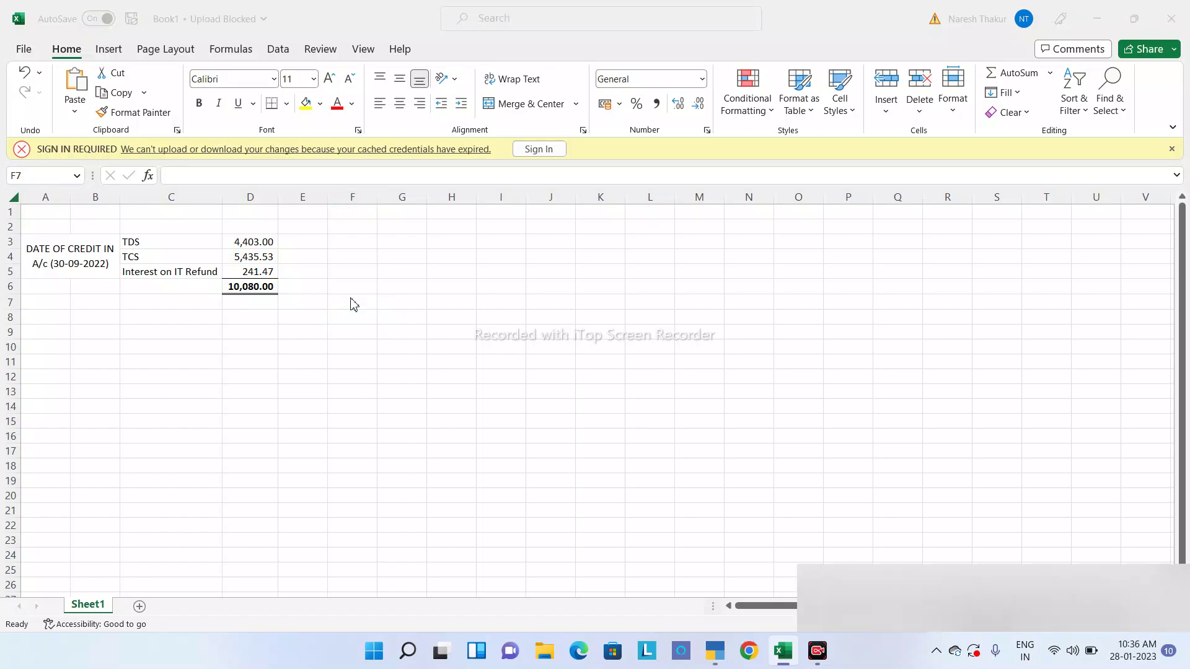
{"action": "key", "text": "alt+Tab"}
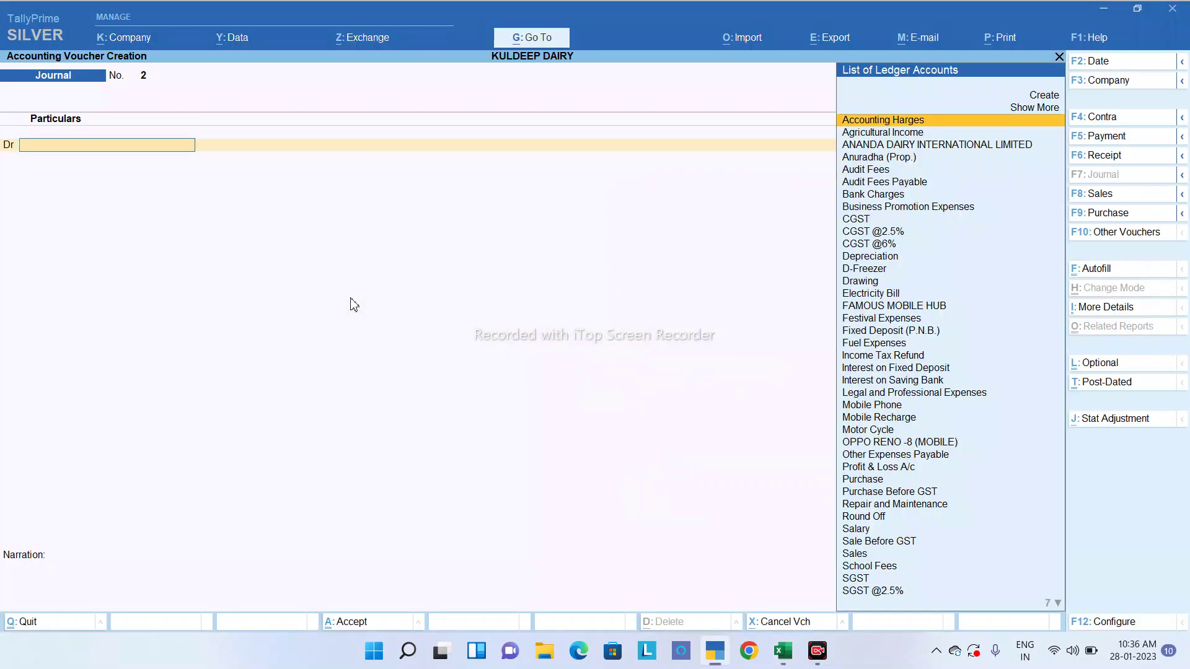
{"action": "type", "text": "ca"}
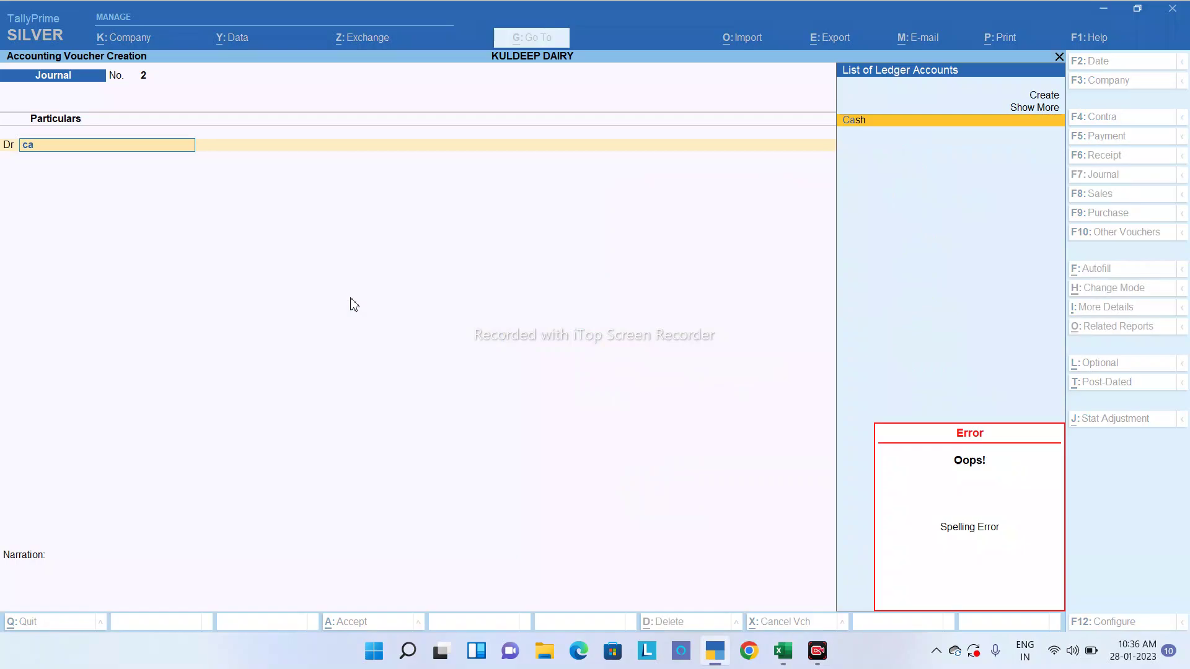
{"action": "key", "text": "BackSpace"}
{"action": "key", "text": "BackSpace"}
{"action": "type", "text": "anu"}
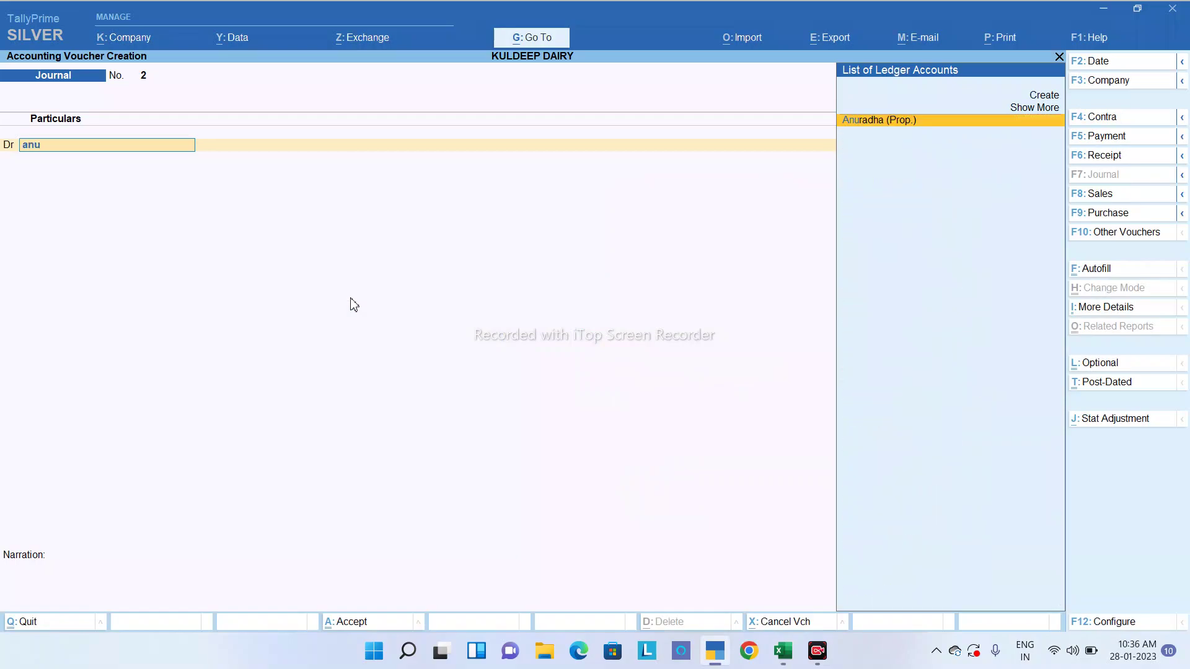
{"action": "key", "text": "Return"}
{"action": "key", "text": "alt+Tab"}
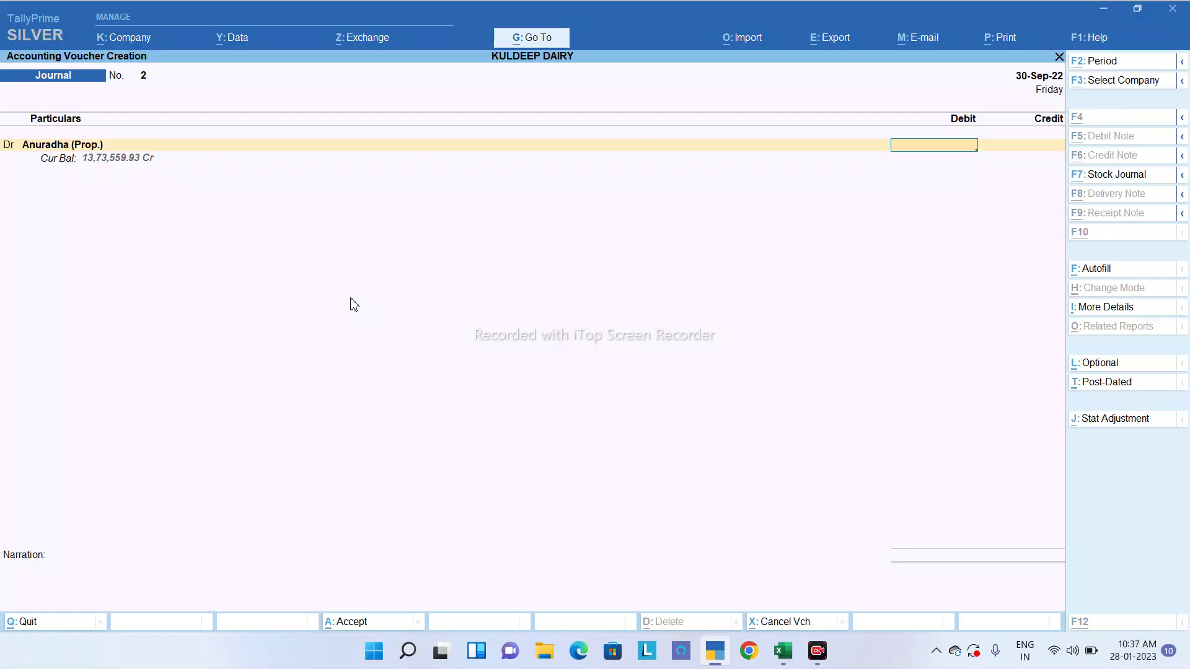
{"action": "key", "text": "alt+Tab"}
{"action": "type", "text": "10"}
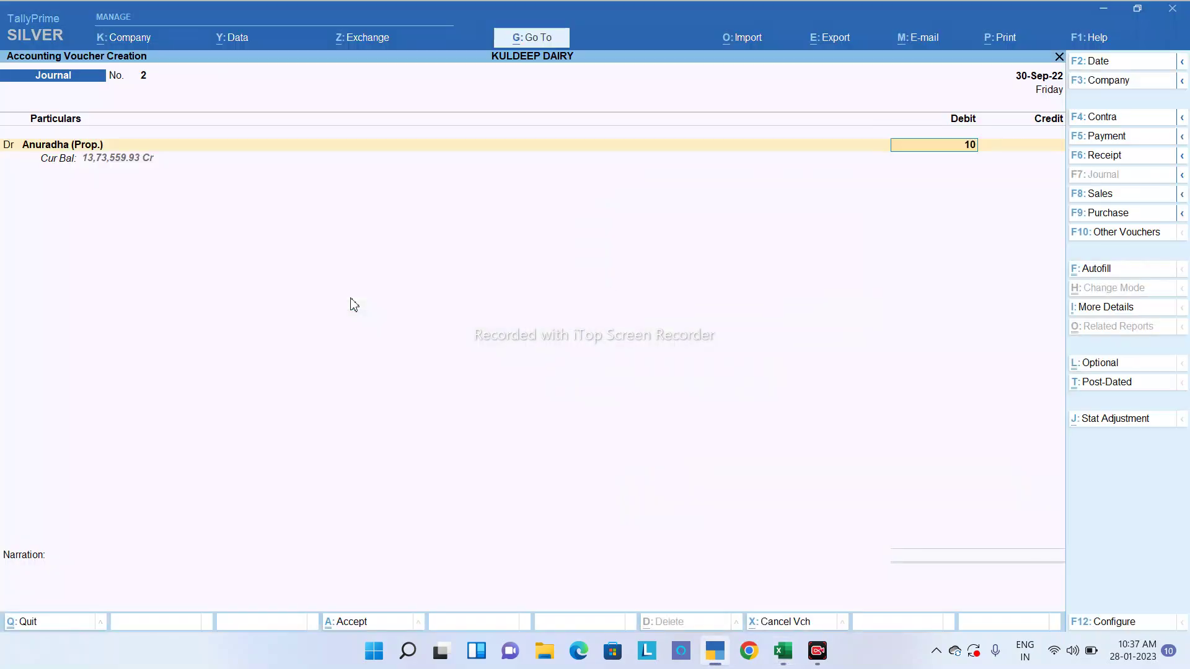
{"action": "type", "text": "080"}
{"action": "key", "text": "Return"}
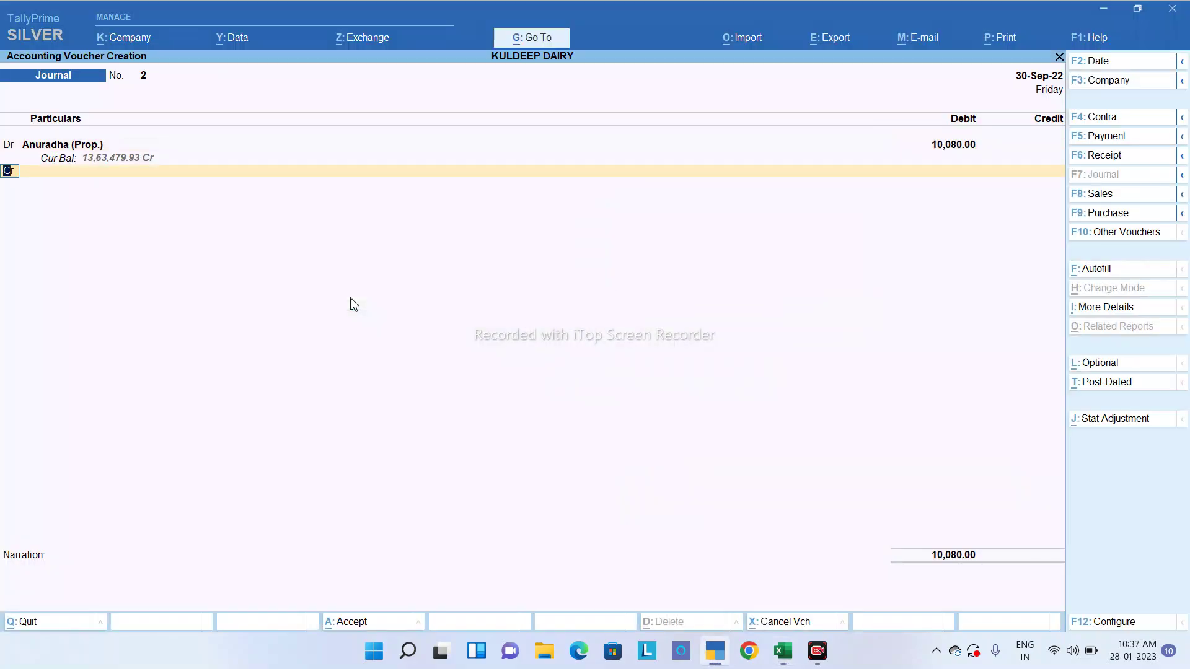
Add the TCS ledger as a credit line of the journal, ending its nature of goods details without a reference.
{"action": "key", "text": "Return"}
{"action": "type", "text": "tcs"}
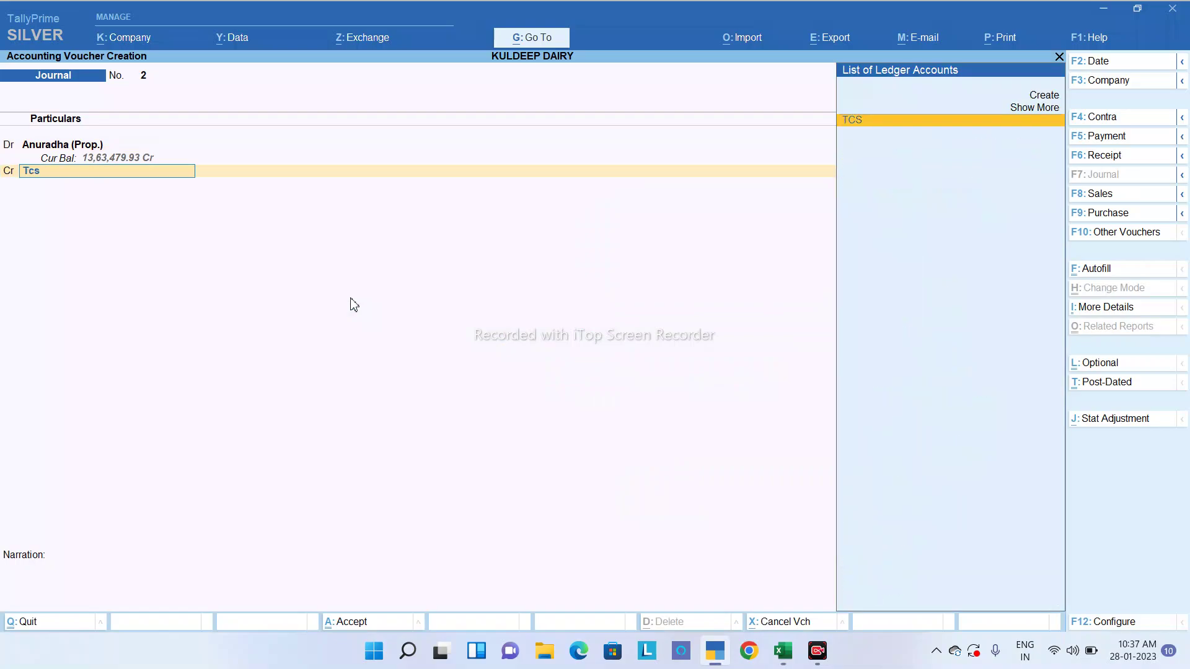
{"action": "key", "text": "Return"}
{"action": "key", "text": "Return"}
{"action": "key", "text": "Return"}
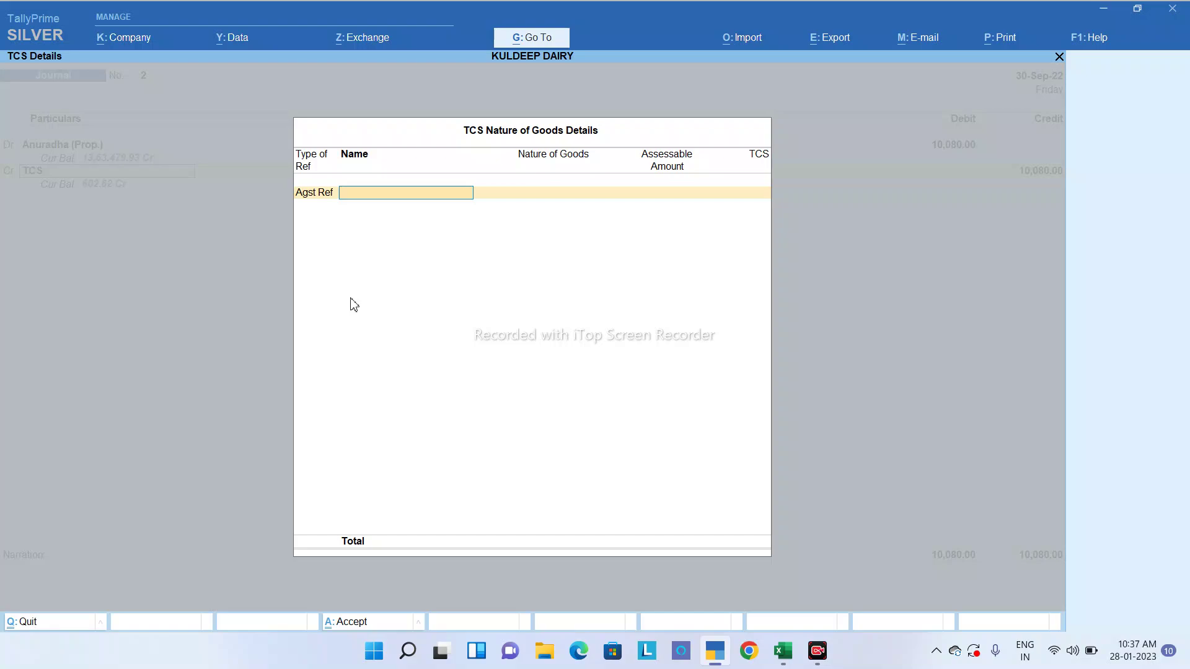
{"action": "key", "text": "Escape"}
{"action": "key", "text": "Return"}
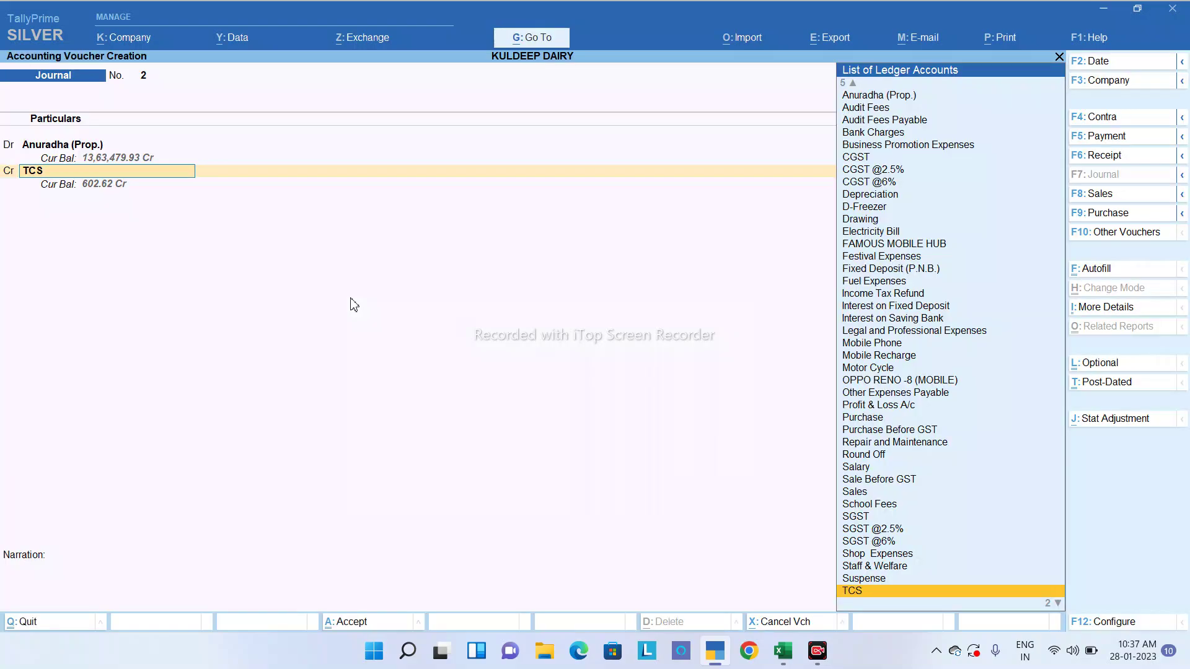
{"action": "key", "text": "Return"}
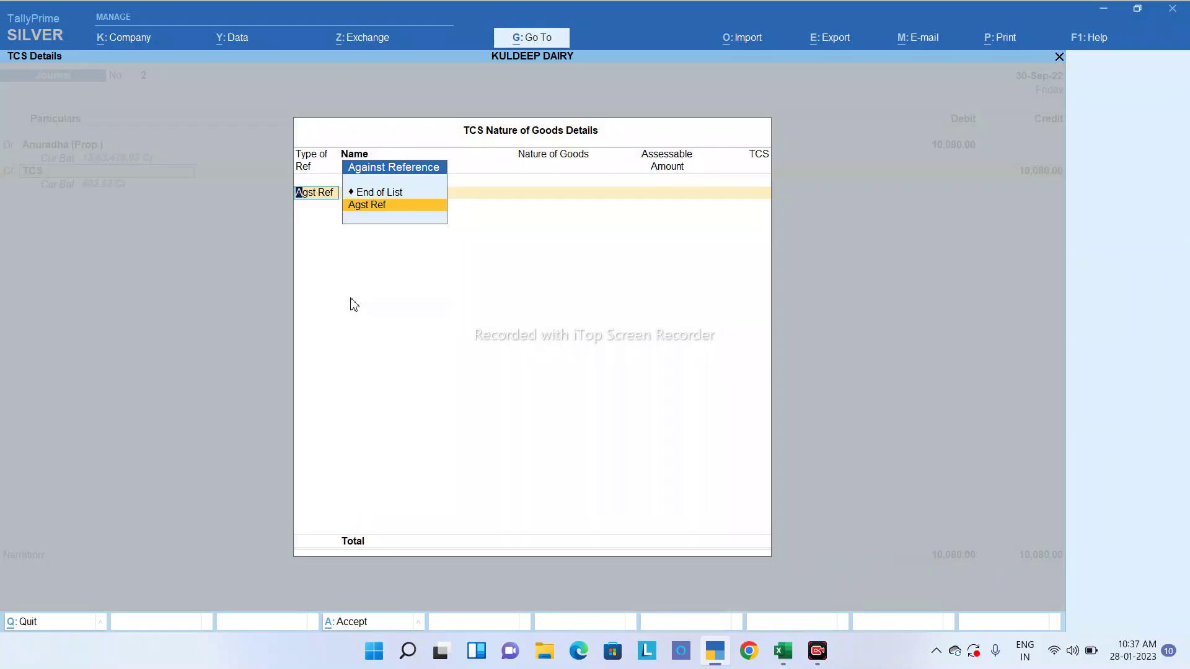
{"action": "key", "text": "Up"}
{"action": "key", "text": "Return"}
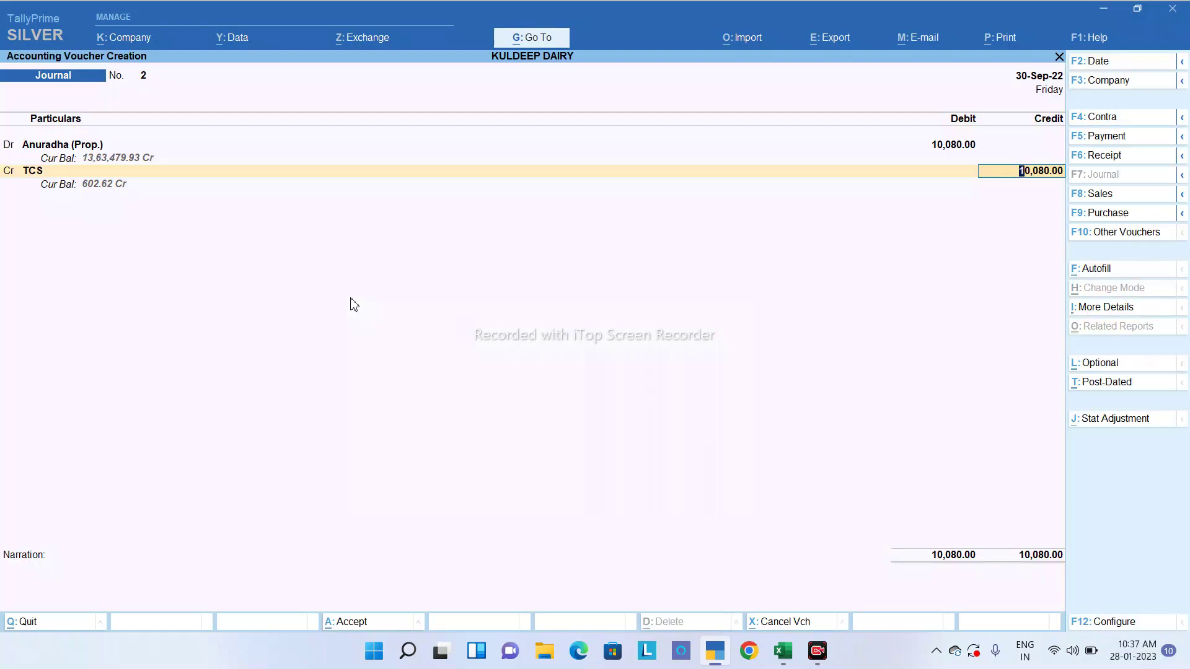
Check the refund breakdown in Excel, return to TallyPrime and set the TCS credit amount to 4,403.
{"action": "key", "text": "alt+Tab"}
{"action": "key", "text": "alt+Tab"}
{"action": "type", "text": "4403"}
{"action": "key", "text": "Return"}
{"action": "key", "text": "Return"}
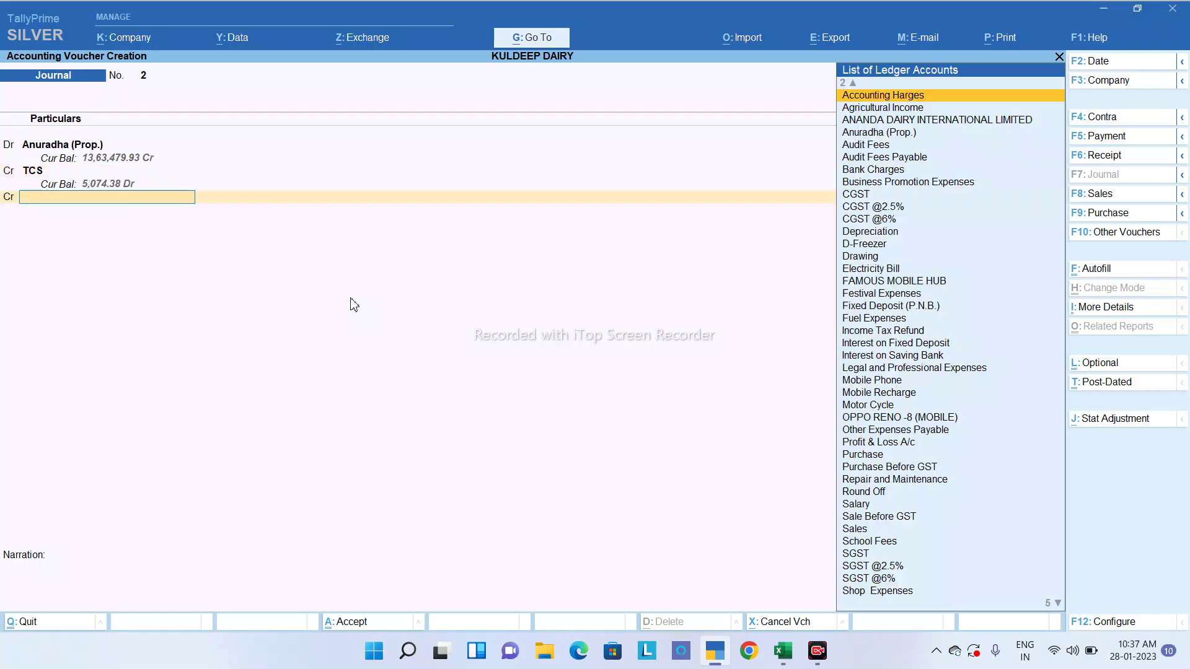
Credit the TDS ledger with 5,435.53, consulting the refund breakdown in Excel for the amount.
{"action": "type", "text": "tds"}
{"action": "key", "text": "Return"}
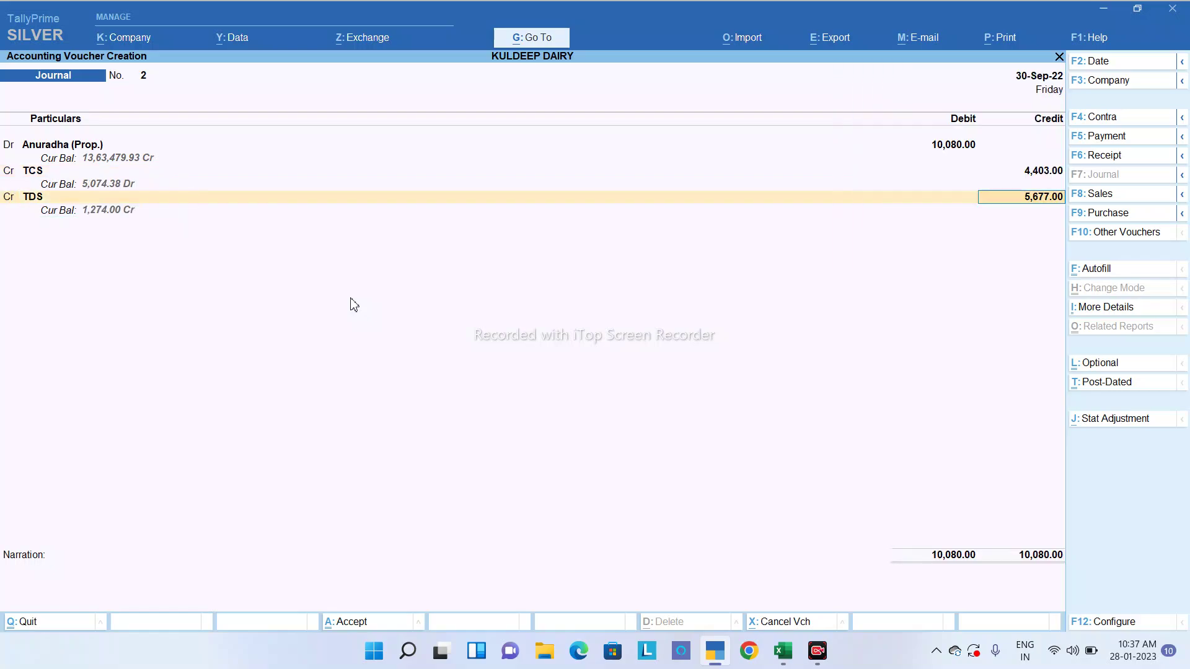
{"action": "key", "text": "alt+Tab"}
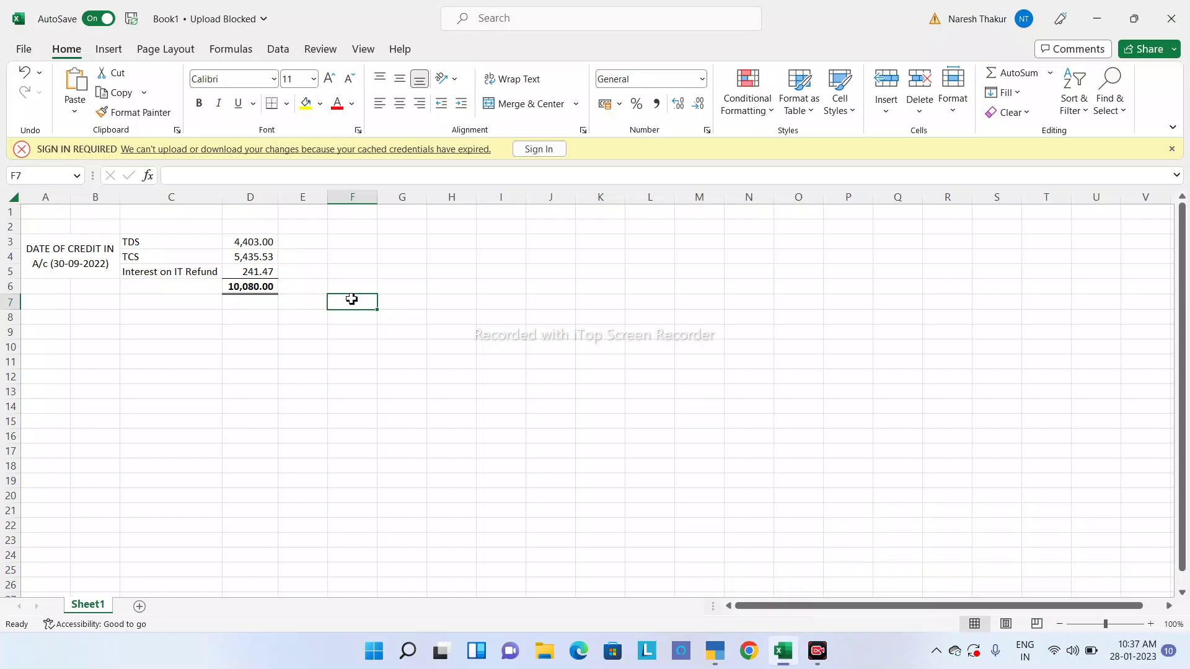
{"action": "key", "text": "alt+Tab"}
{"action": "type", "text": "5435.53"}
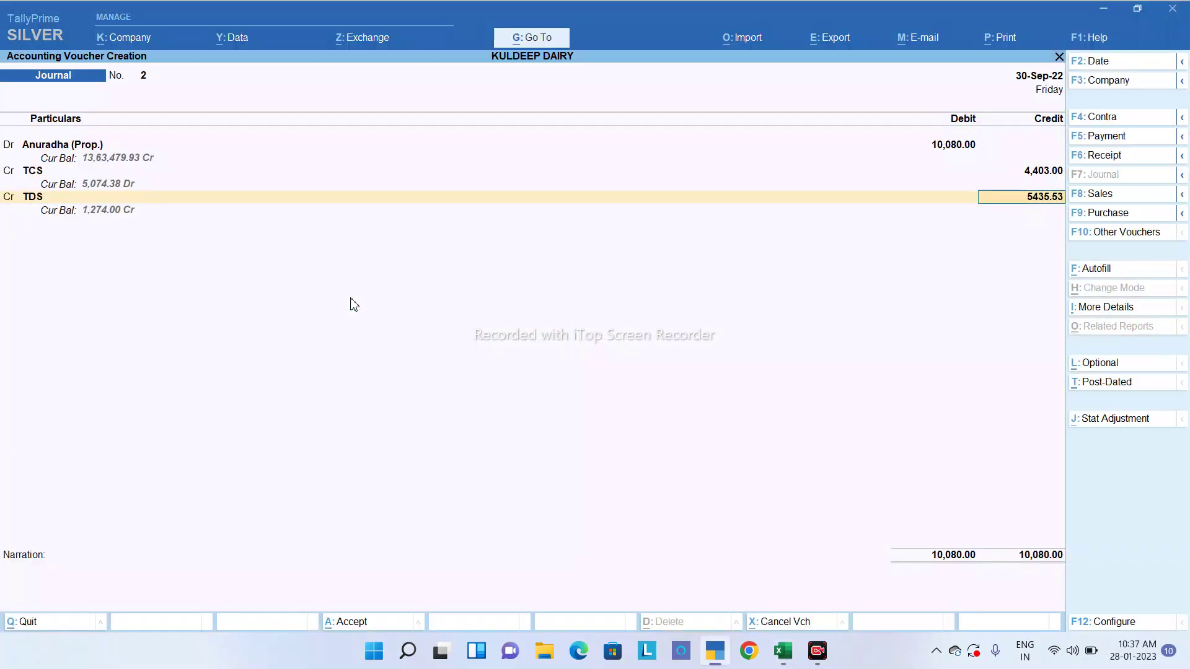
{"action": "key", "text": "Return"}
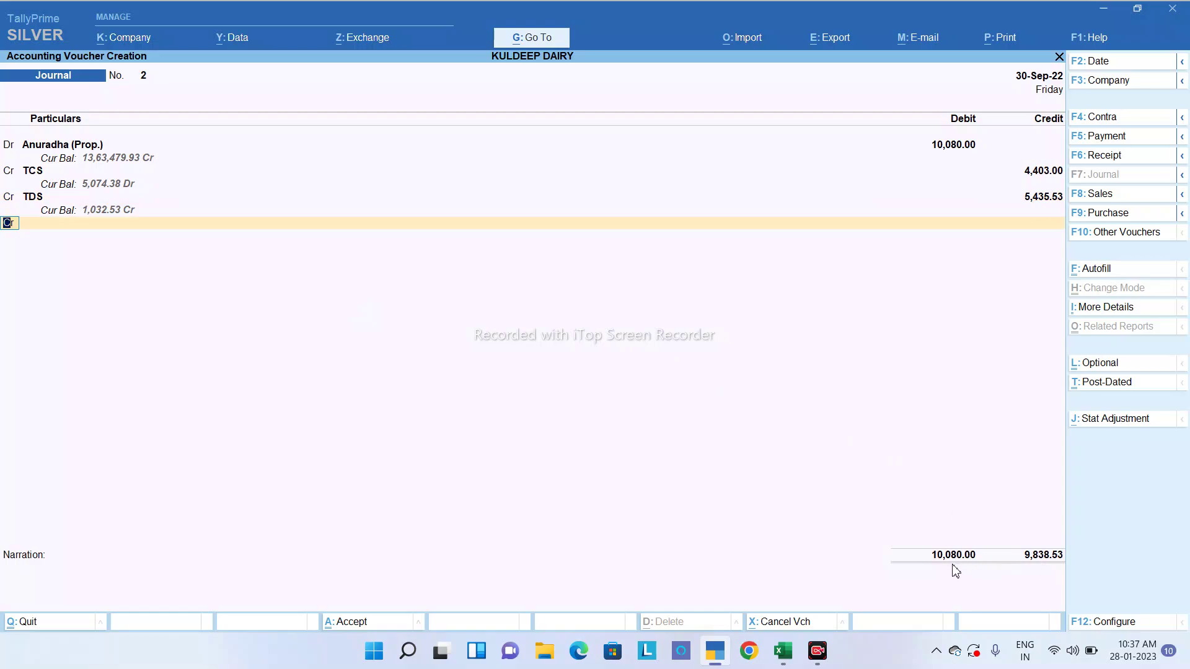
Create the ledger Interest on IT Refund under Capital Account as the last credit line and save the journal voucher.
{"action": "key", "text": "Return"}
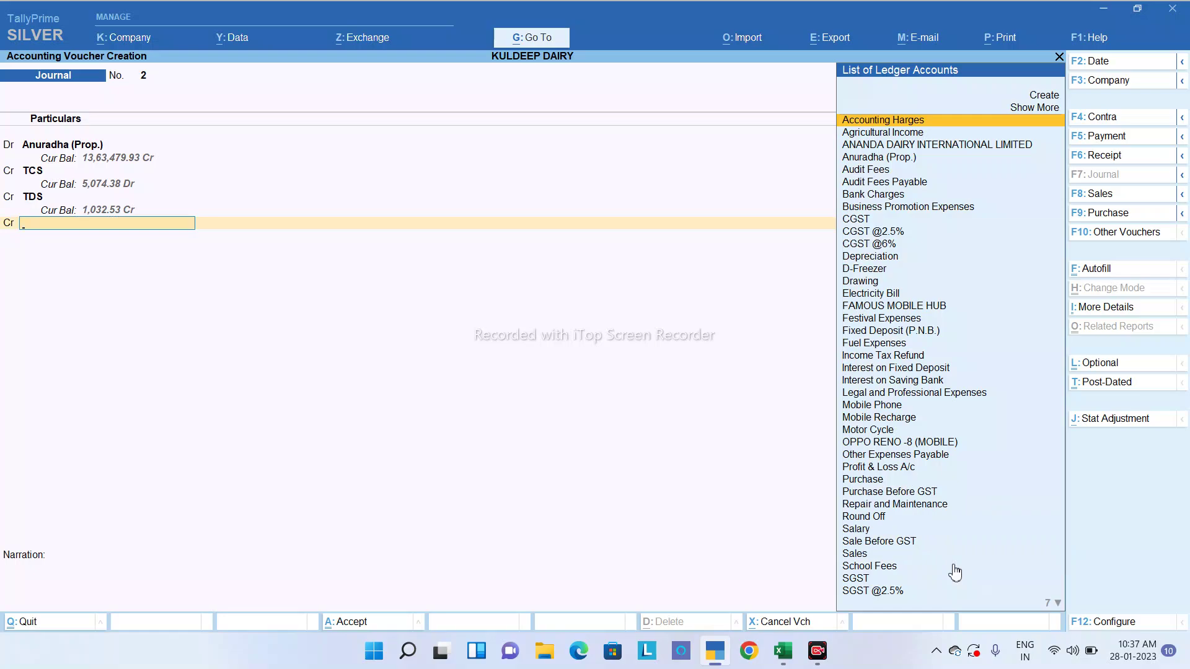
{"action": "key", "text": "alt+c"}
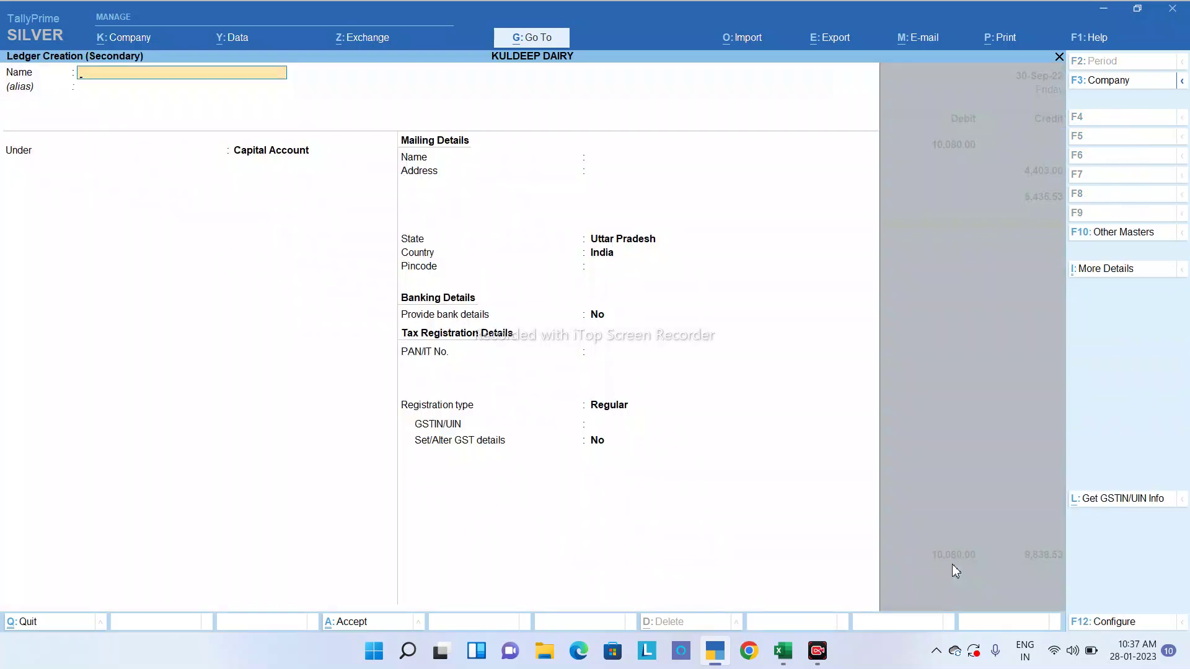
{"action": "type", "text": "Interest on ItT Refund"}
{"action": "key", "text": "Return"}
{"action": "key", "text": "Return"}
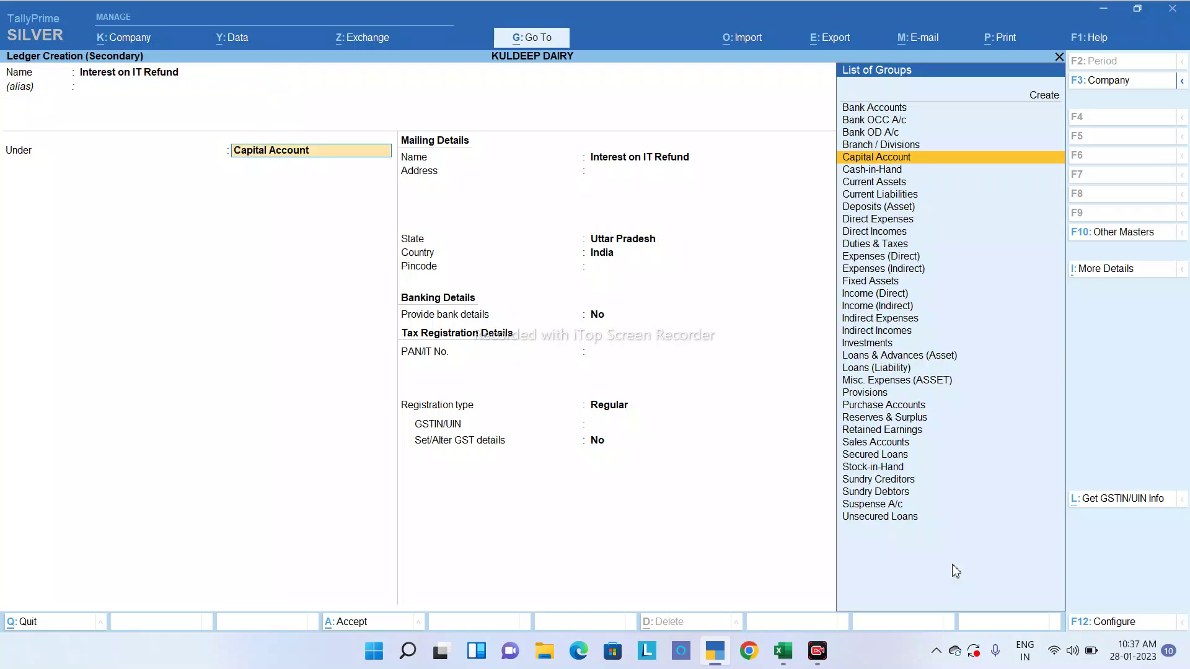
{"action": "key", "text": "ctrl+a"}
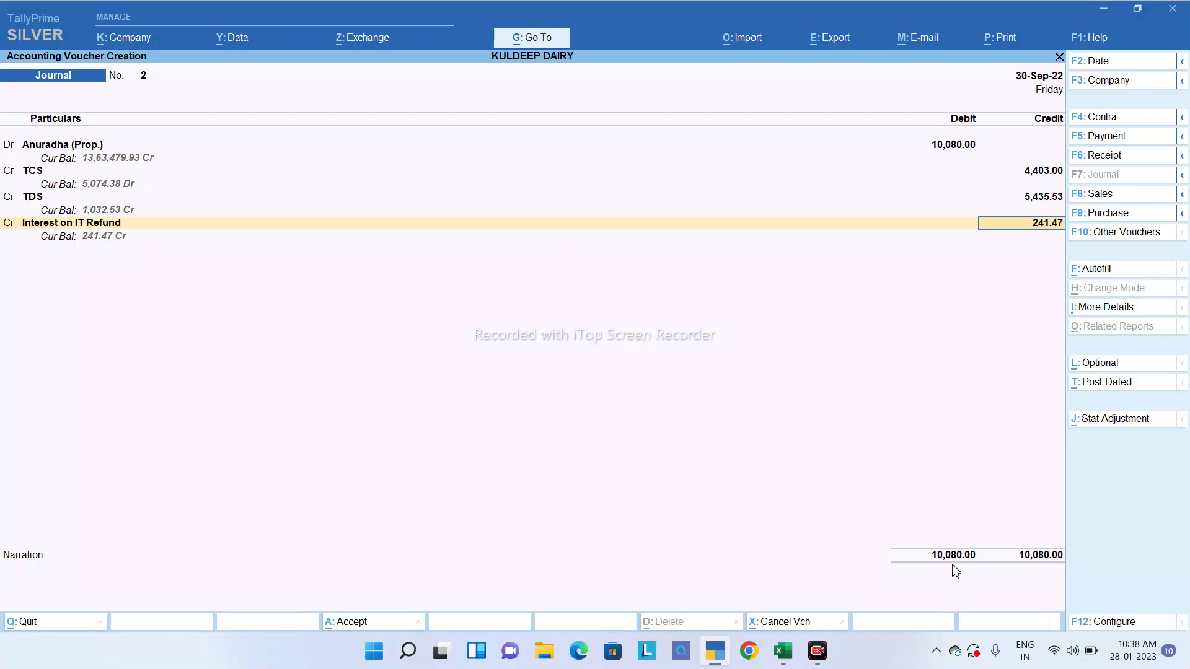
{"action": "key", "text": "ctrl+a"}
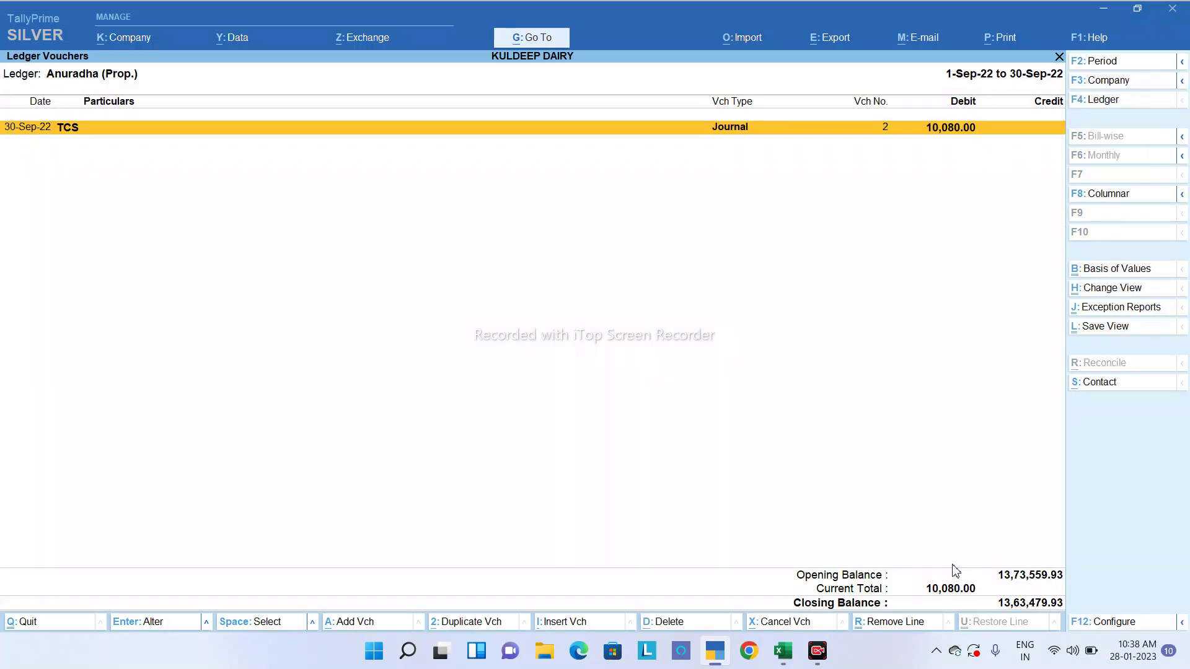
Review the proprietor's ledger by month and its September vouchers, and return to the Balance Sheet.
{"action": "key", "text": "F6"}
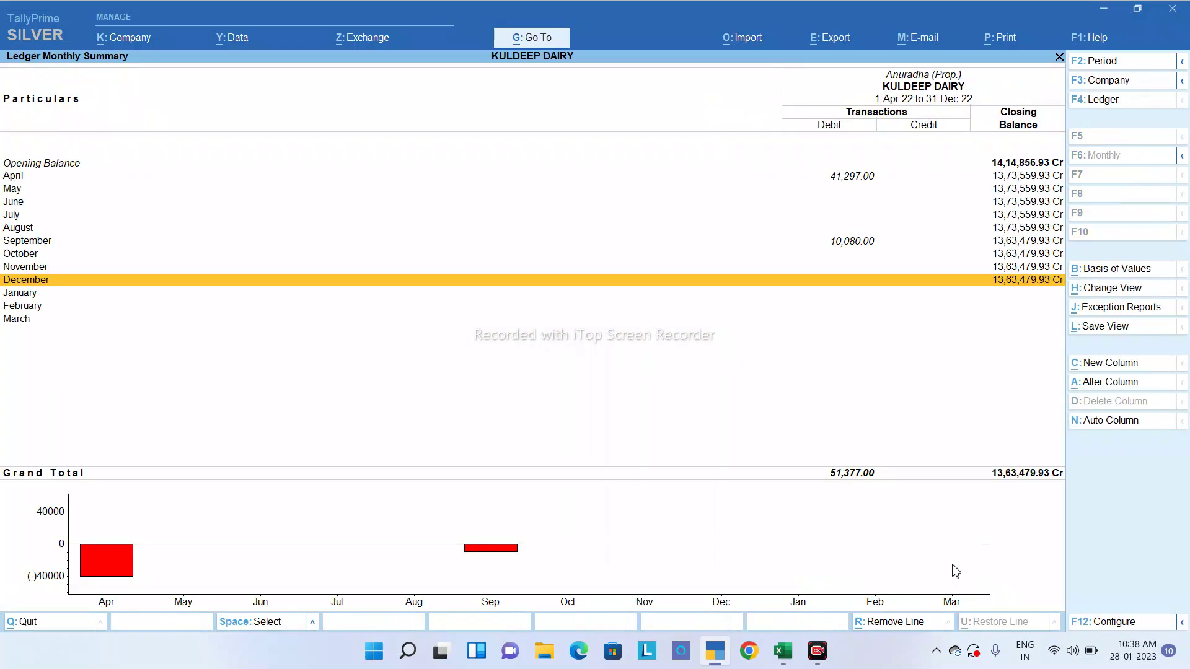
{"action": "key", "text": "Up"}
{"action": "key", "text": "Up"}
{"action": "key", "text": "Up"}
{"action": "key", "text": "Up"}
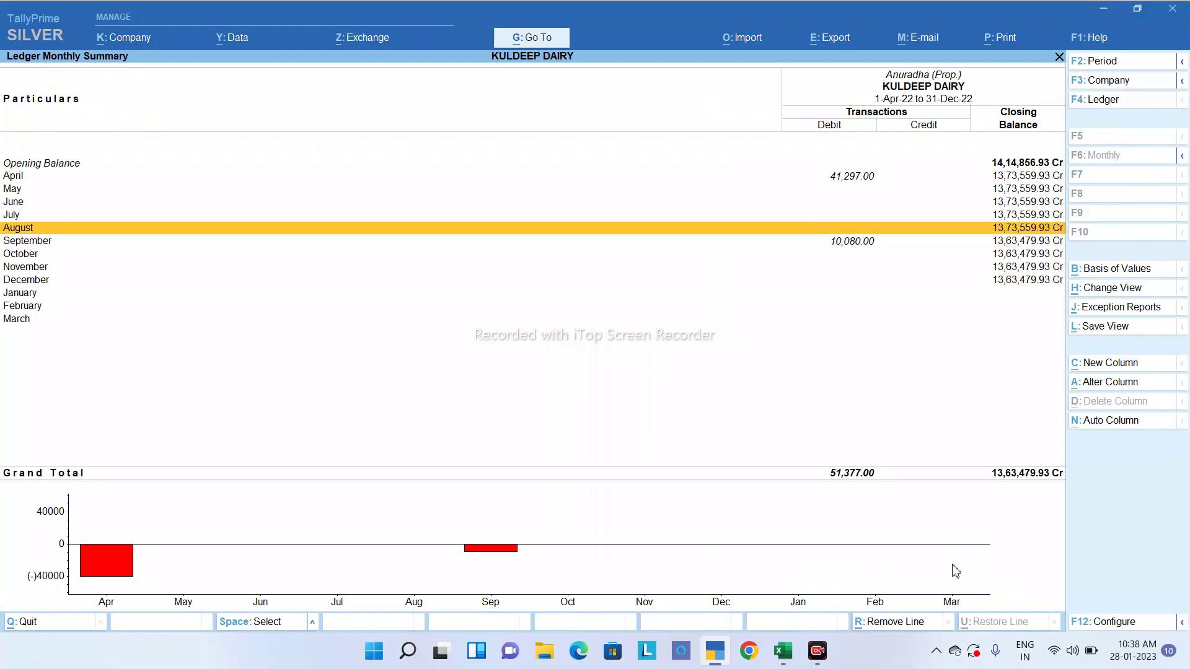
{"action": "key", "text": "Down"}
{"action": "key", "text": "Return"}
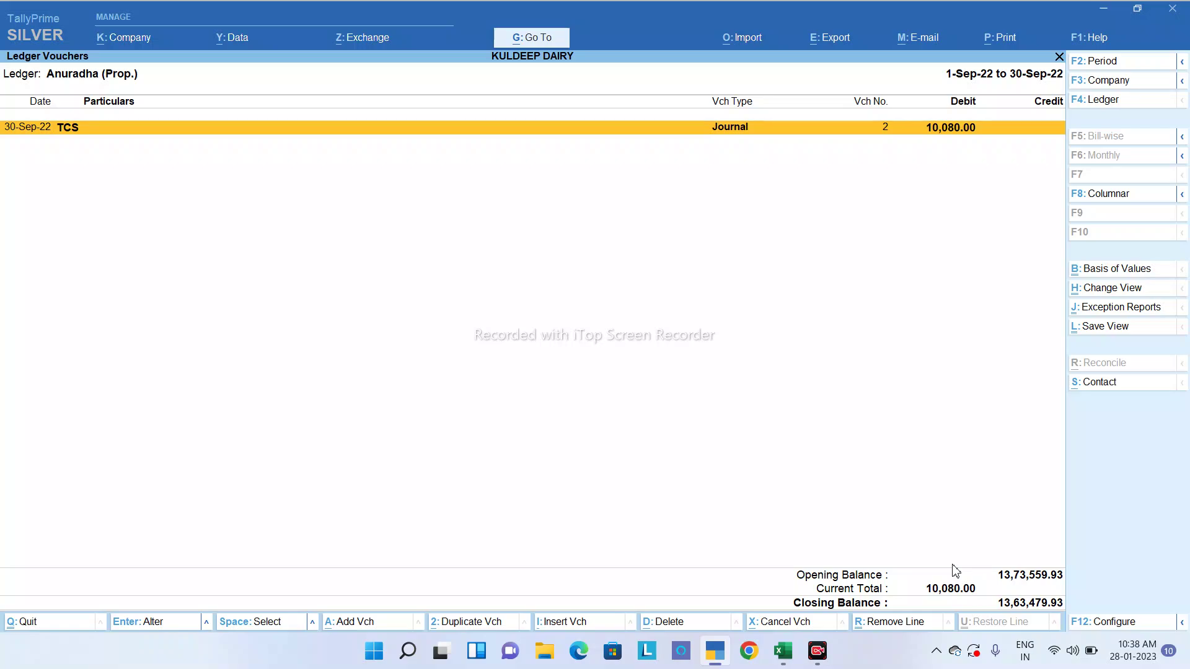
{"action": "key", "text": "Escape"}
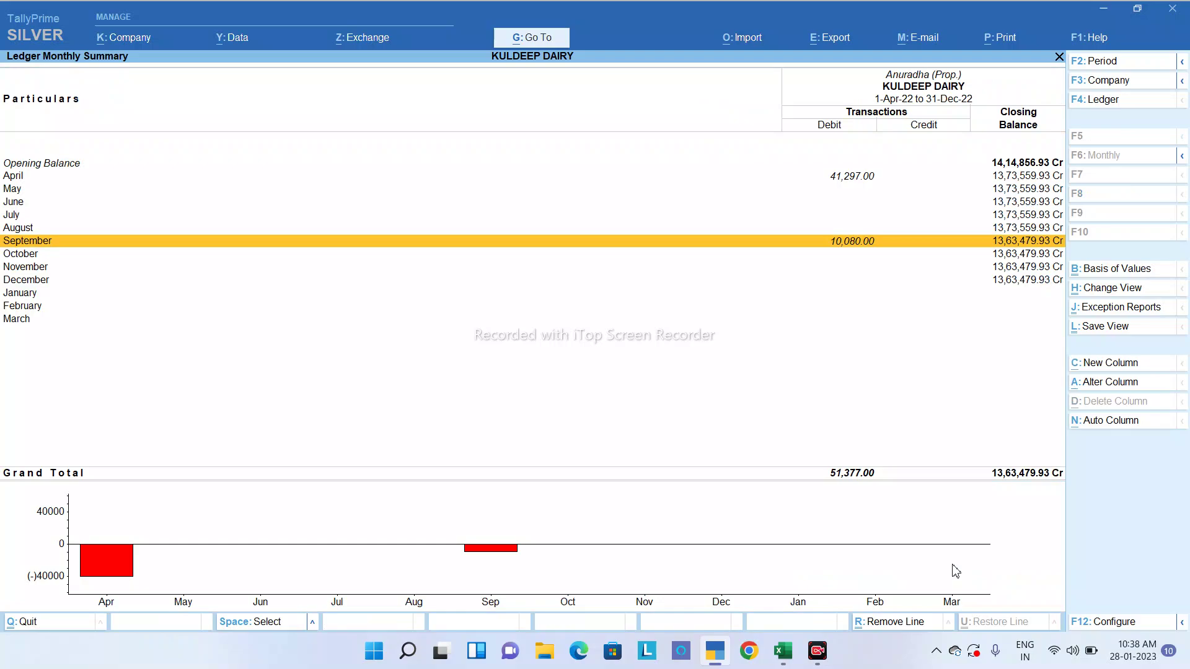
{"action": "key", "text": "Escape"}
{"action": "key", "text": "Escape"}
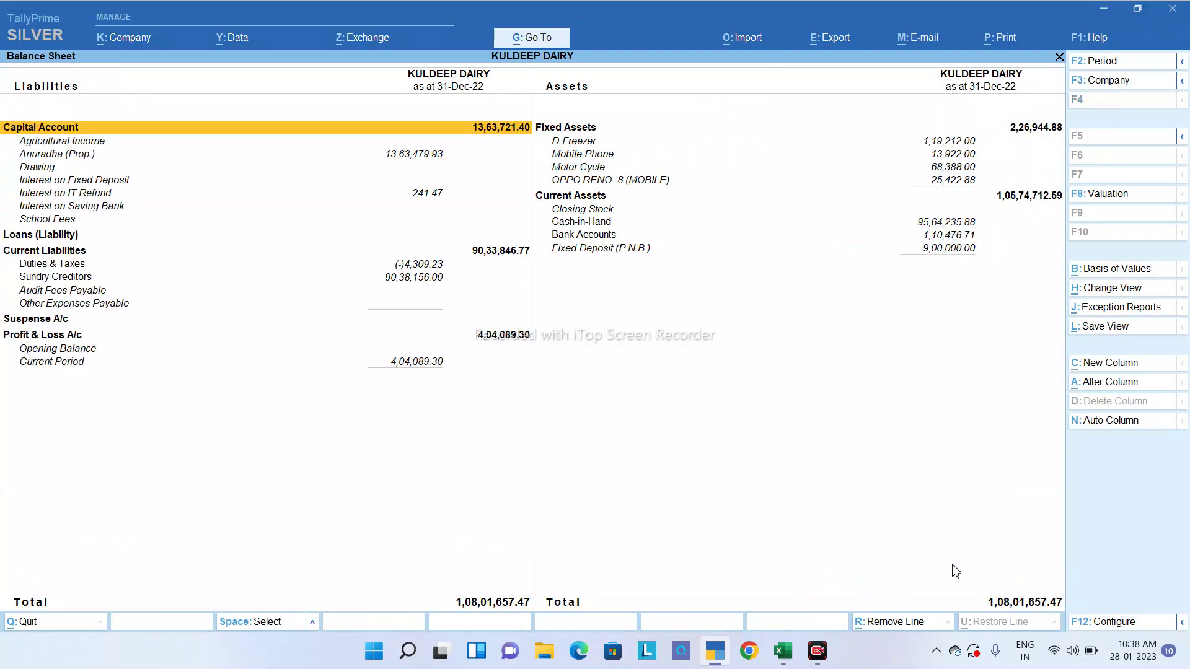
Open the Duties & Taxes group from the Balance Sheet and examine the TCS and TDS balances.
{"action": "key", "text": "Down"}
{"action": "key", "text": "Down"}
{"action": "key", "text": "Down"}
{"action": "key", "text": "Down"}
{"action": "key", "text": "Down"}
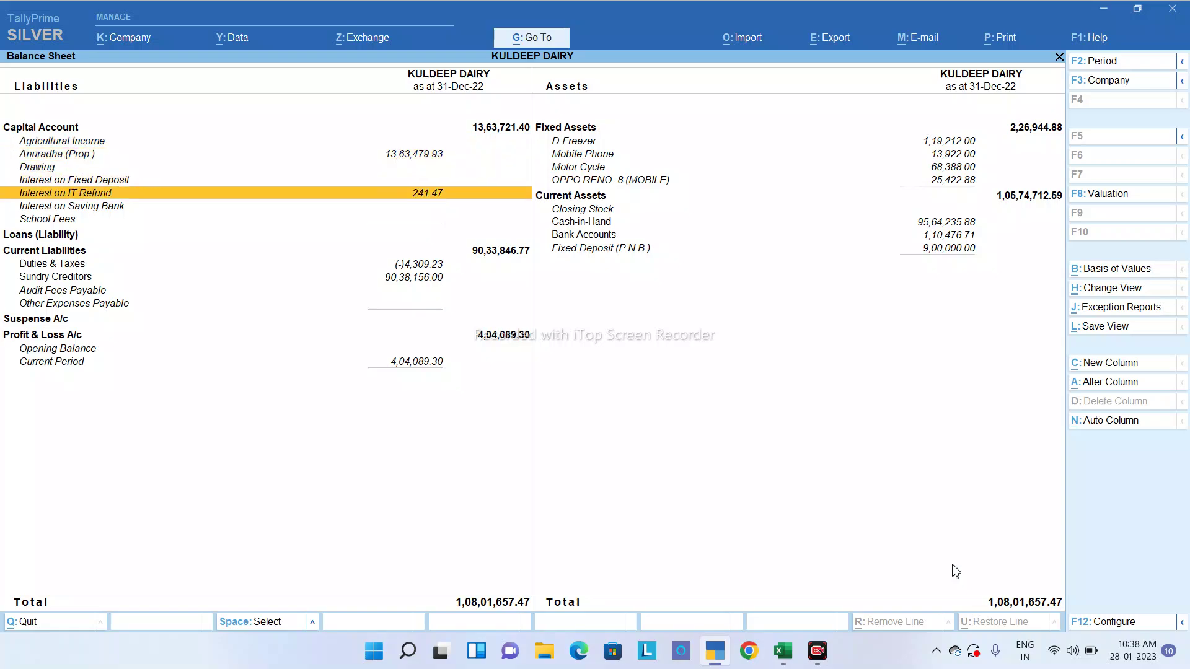
{"action": "key", "text": "Down"}
{"action": "key", "text": "Down"}
{"action": "key", "text": "Down"}
{"action": "key", "text": "Down"}
{"action": "key", "text": "Down"}
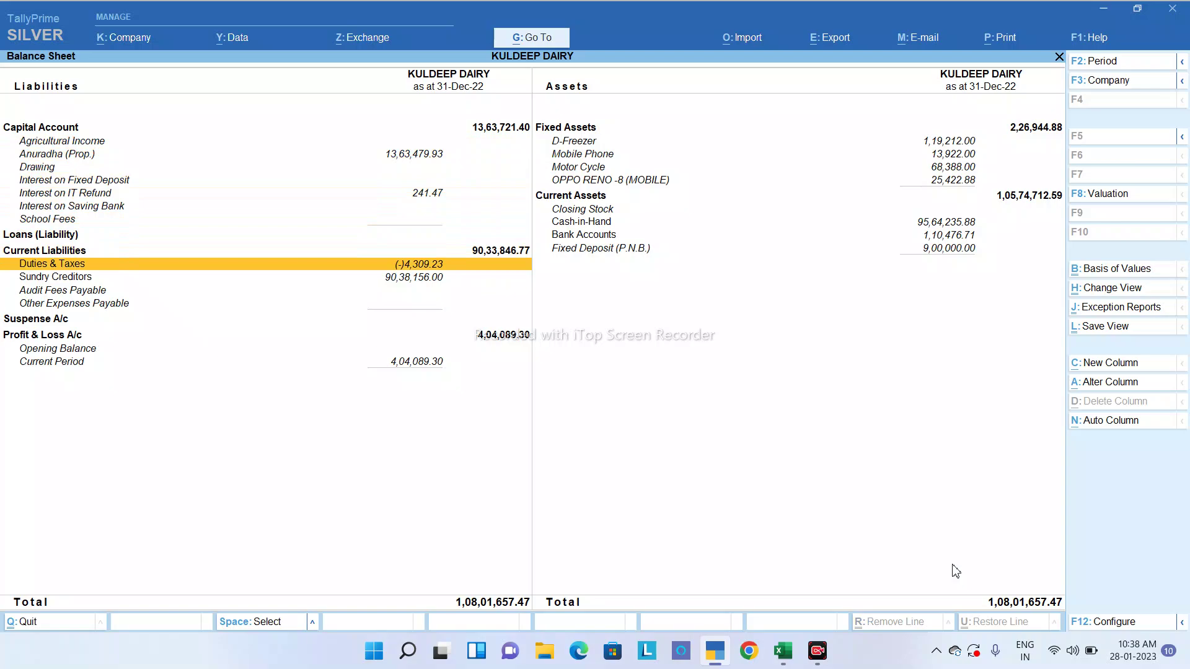
{"action": "key", "text": "Return"}
{"action": "key", "text": "Down"}
{"action": "key", "text": "Down"}
{"action": "key", "text": "Down"}
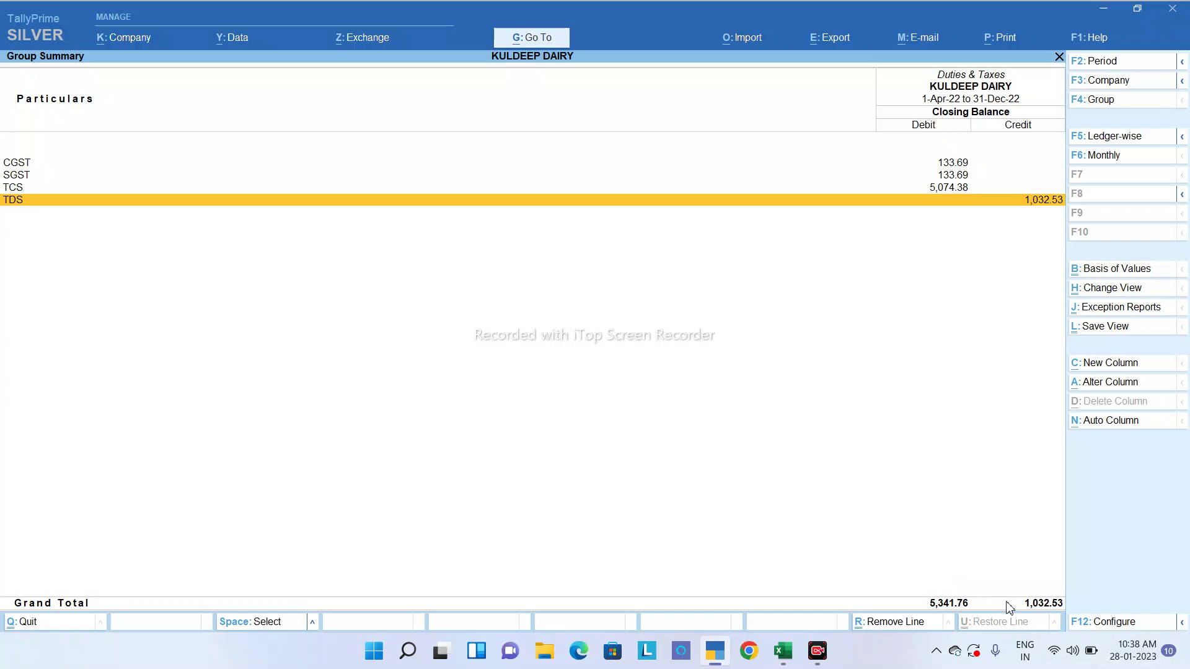
Examine the September credit in the TDS ledger's monthly summary and return to the Balance Sheet.
{"action": "key", "text": "Return"}
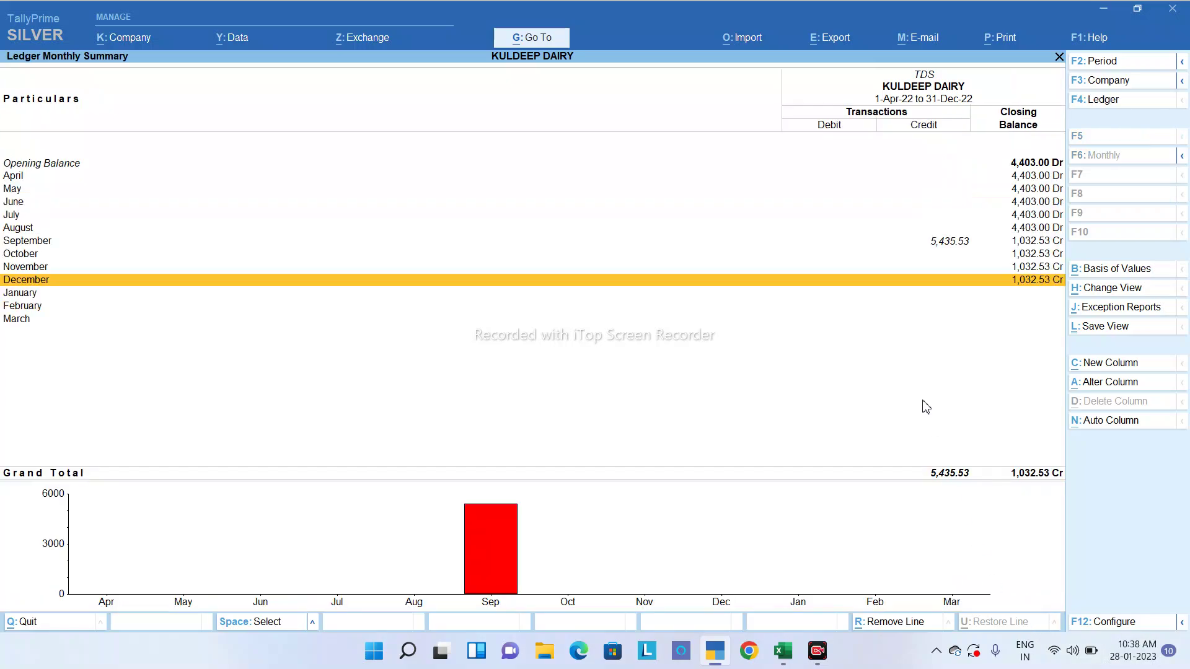
{"action": "key", "text": "Up"}
{"action": "key", "text": "Up"}
{"action": "key", "text": "Up"}
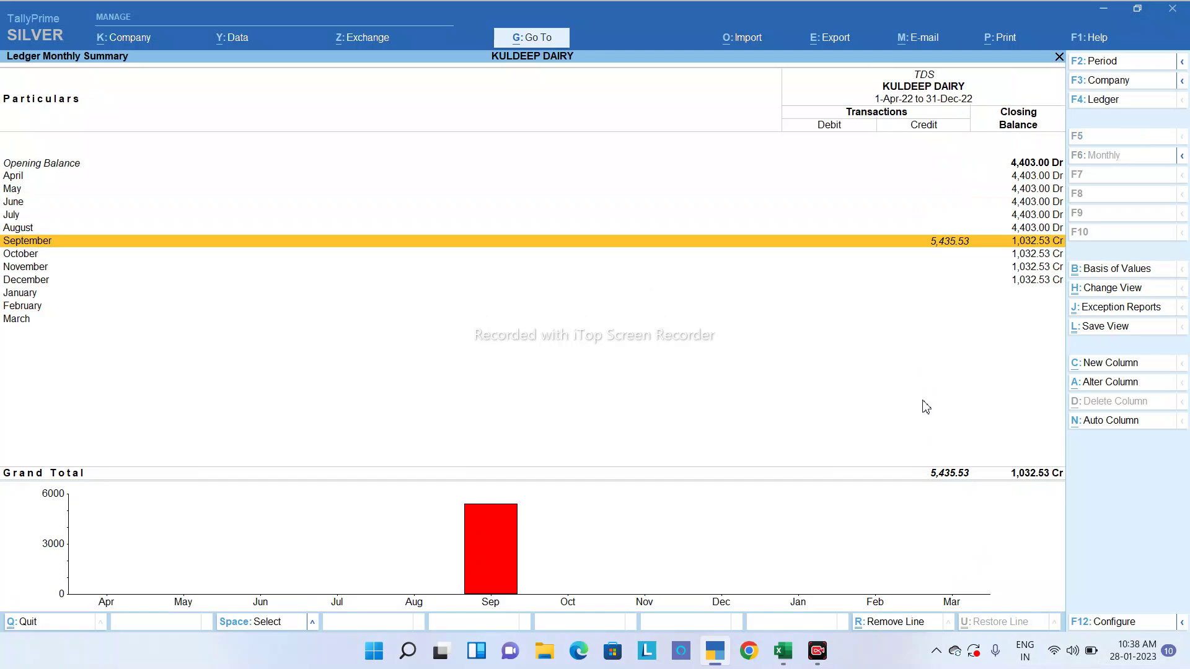
{"action": "key", "text": "Escape"}
{"action": "key", "text": "Escape"}
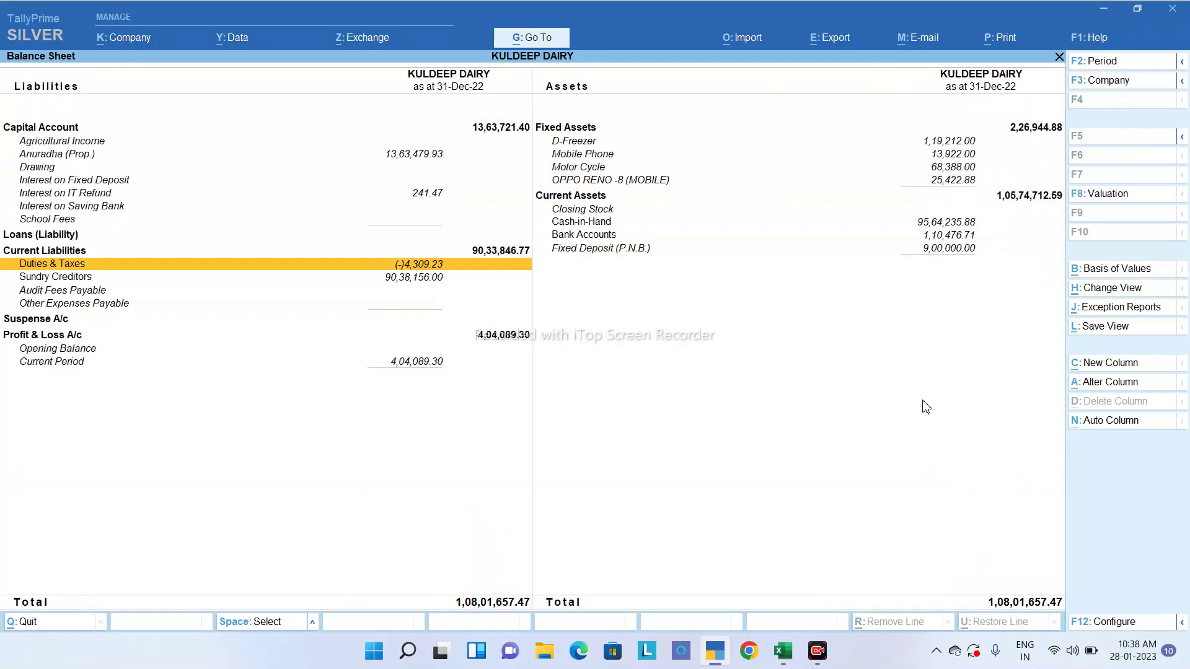
List the September vouchers of the TCS ledger in the Duties & Taxes group.
{"action": "key", "text": "Return"}
{"action": "key", "text": "Down"}
{"action": "key", "text": "Down"}
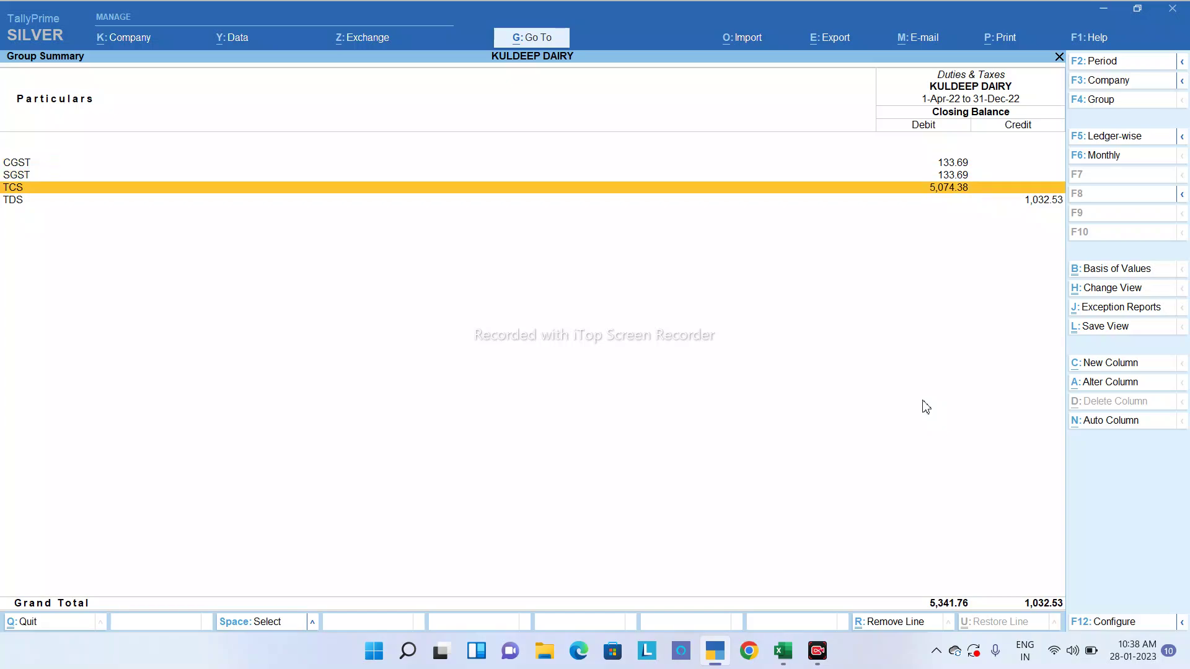
{"action": "key", "text": "Return"}
{"action": "key", "text": "Up"}
{"action": "key", "text": "Up"}
{"action": "key", "text": "Up"}
{"action": "key", "text": "Return"}
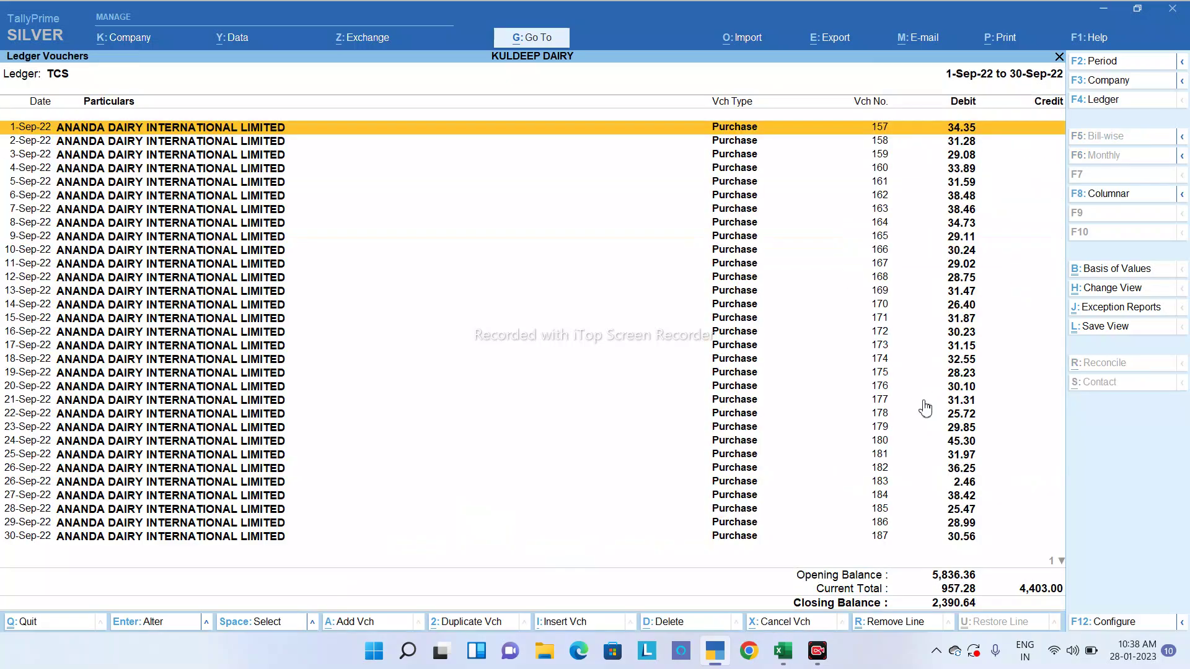
Look through the September TCS vouchers down to the 30-Sep-22 journal entry and return to the Balance Sheet.
{"action": "key", "text": "Down"}
{"action": "key", "text": "Down"}
{"action": "key", "text": "Down"}
{"action": "key", "text": "Down"}
{"action": "key", "text": "Down"}
{"action": "key", "text": "Down"}
{"action": "key", "text": "Down"}
{"action": "key", "text": "Down"}
{"action": "key", "text": "Down"}
{"action": "key", "text": "Down"}
{"action": "key", "text": "Down"}
{"action": "key", "text": "Down"}
{"action": "key", "text": "Down"}
{"action": "key", "text": "Down"}
{"action": "key", "text": "Down"}
{"action": "key", "text": "Down"}
{"action": "key", "text": "Down"}
{"action": "key", "text": "Down"}
{"action": "key", "text": "Down"}
{"action": "key", "text": "Down"}
{"action": "key", "text": "Down"}
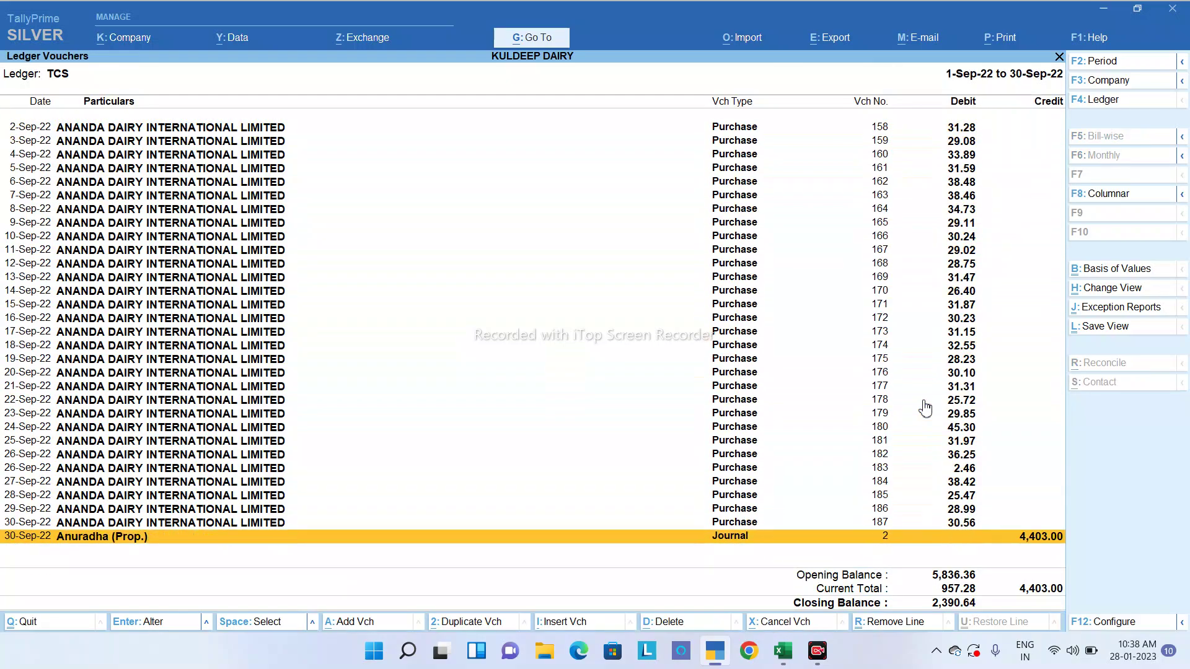
{"action": "key", "text": "Escape"}
{"action": "key", "text": "Escape"}
{"action": "key", "text": "Escape"}
Open the September journal voucher of the Interest on IT Refund ledger for alteration.
{"action": "key", "text": "Up"}
{"action": "key", "text": "Up"}
{"action": "key", "text": "Up"}
{"action": "key", "text": "Up"}
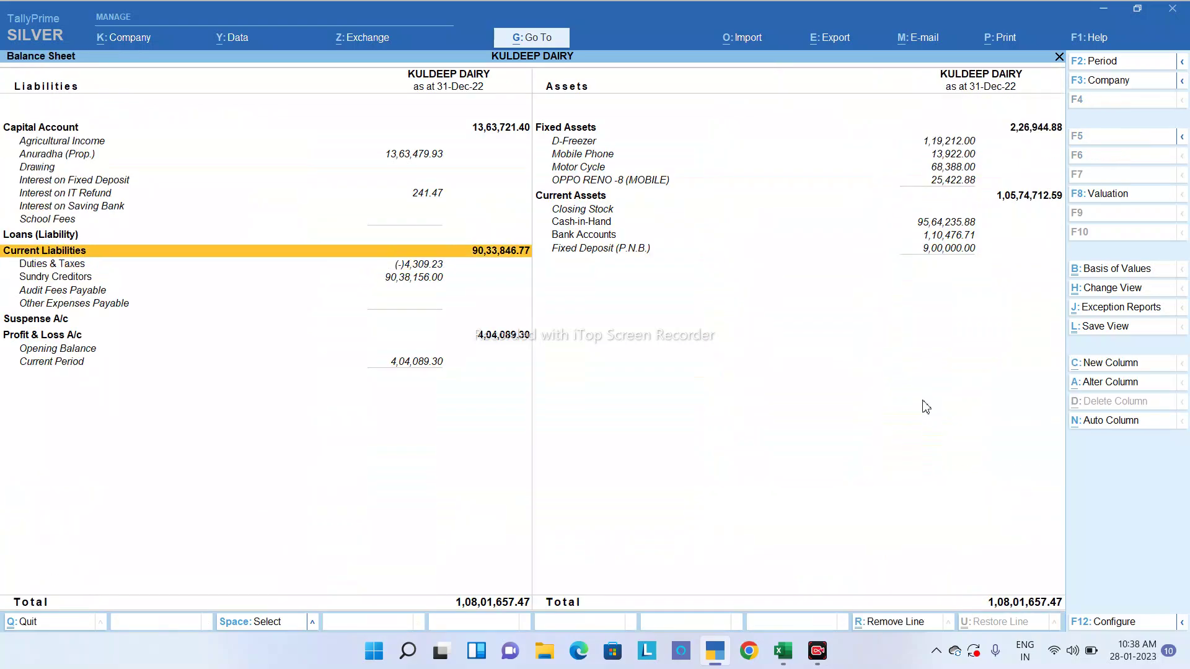
{"action": "key", "text": "Up"}
{"action": "key", "text": "Return"}
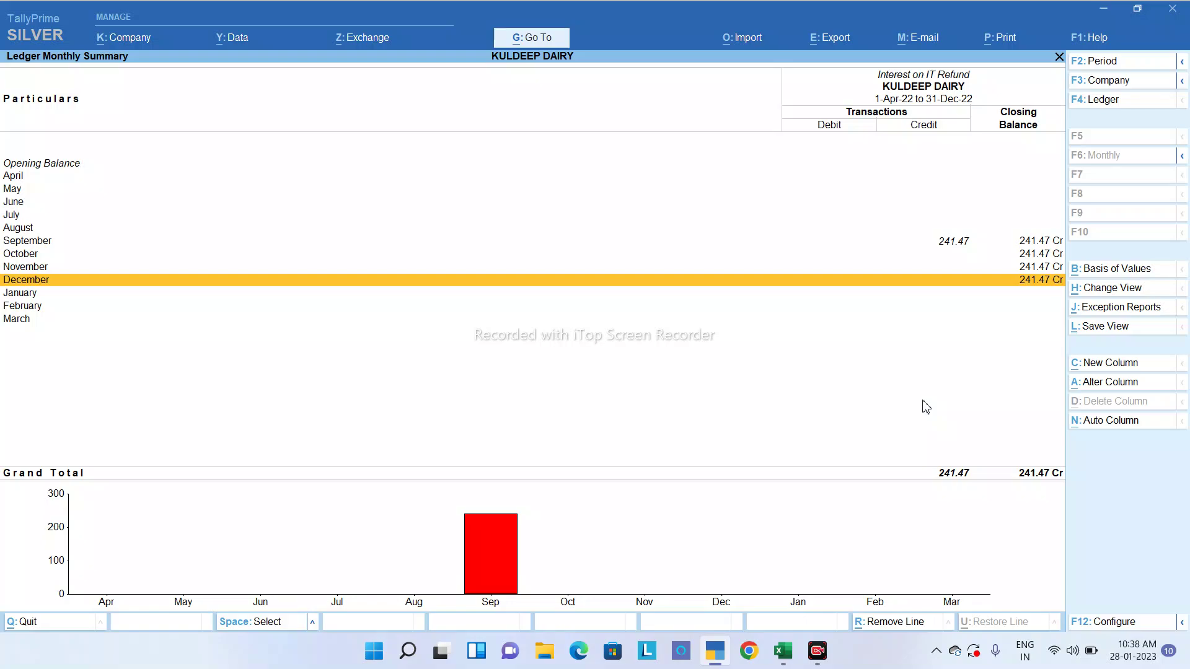
{"action": "key", "text": "Up"}
{"action": "key", "text": "Up"}
{"action": "key", "text": "Up"}
{"action": "key", "text": "Return"}
{"action": "key", "text": "Return"}
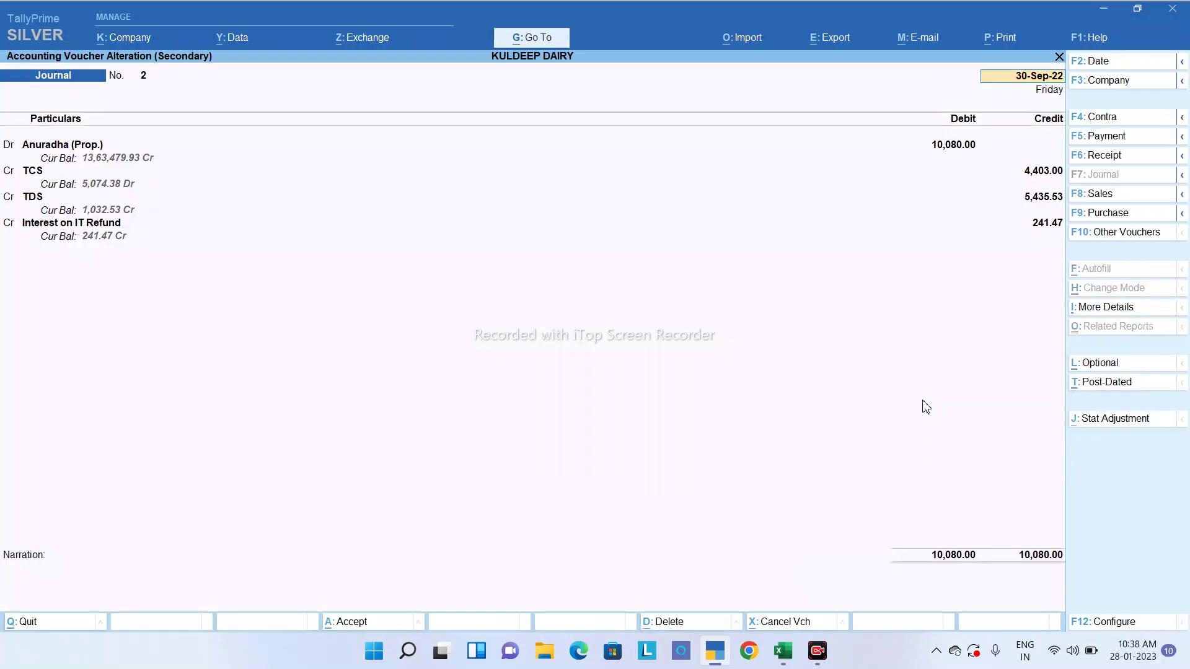
Check the refund amounts in the Excel workbook and set the TCS credit in the journal voucher to 5,435.53.
{"action": "key", "text": "alt+Tab"}
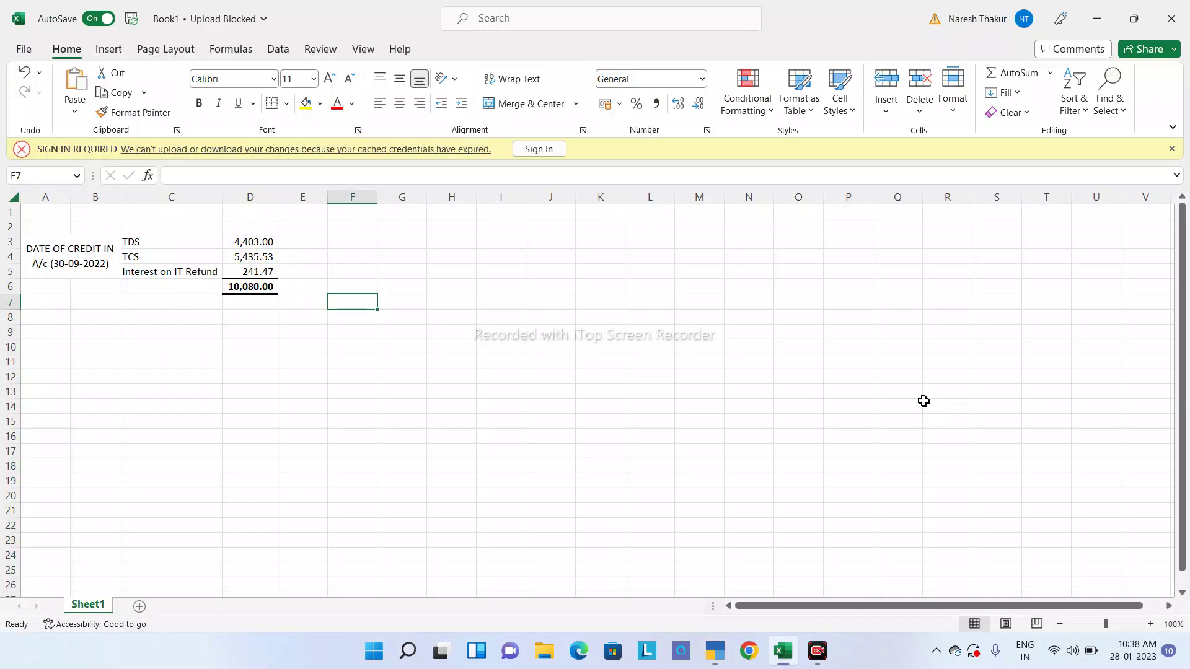
{"action": "key", "text": "alt+Tab"}
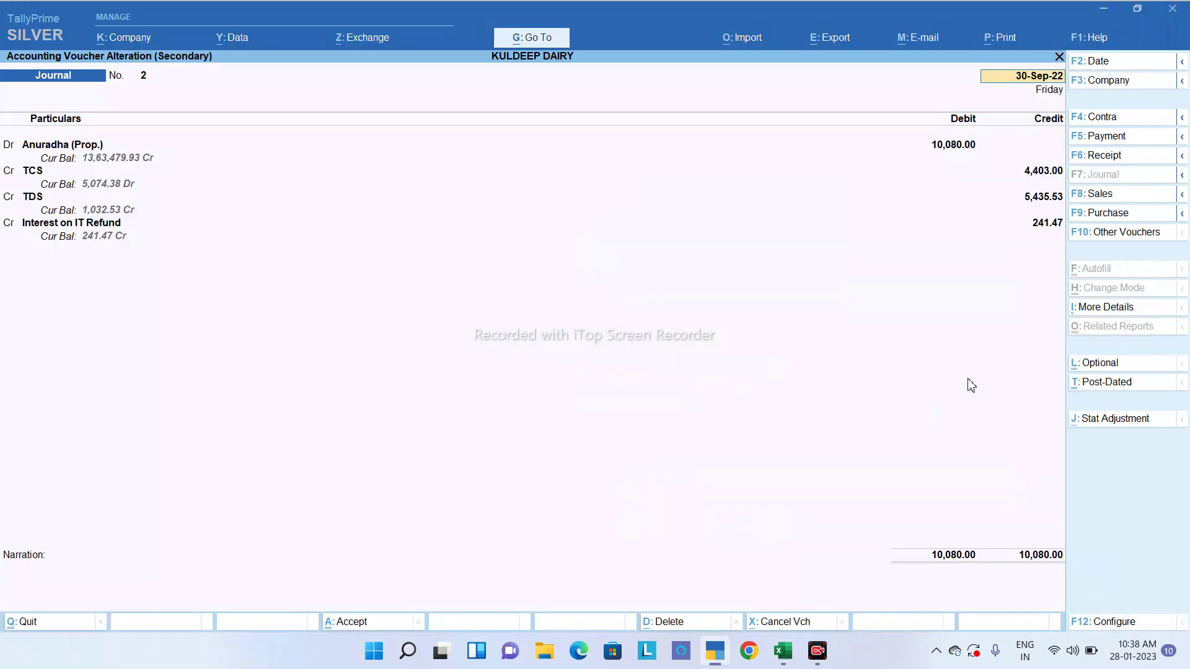
{"action": "left_click", "coordinate": [1040, 176]}
{"action": "type", "text": "5"}
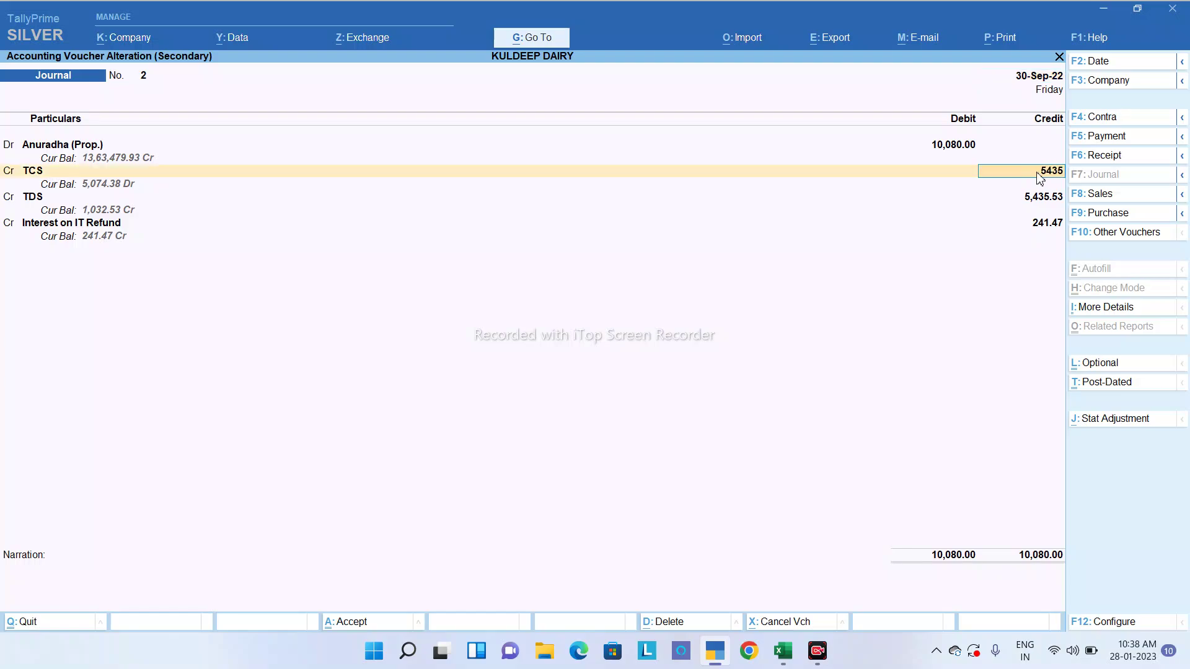
{"action": "type", "text": ",435.53"}
{"action": "key", "text": "Return"}
Set the TDS credit to 4,403.00 according to the workbook, then save the journal voucher and return to the Balance Sheet.
{"action": "key", "text": "Return"}
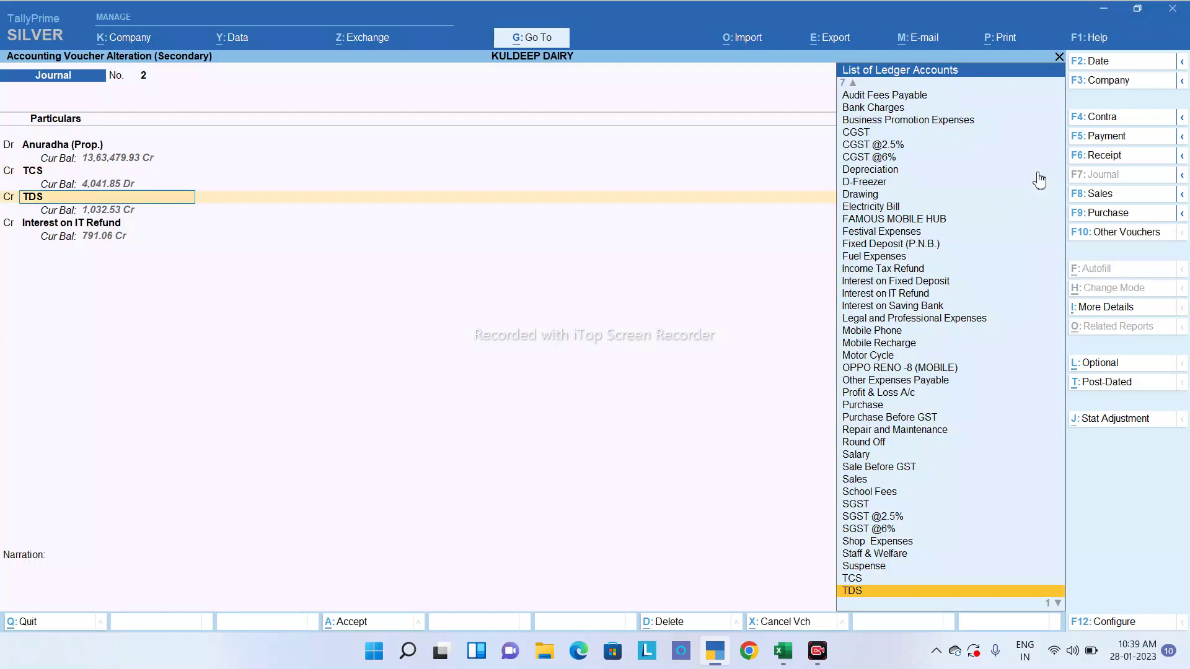
{"action": "key", "text": "Return"}
{"action": "key", "text": "alt+Tab"}
{"action": "key", "text": "alt+Tab"}
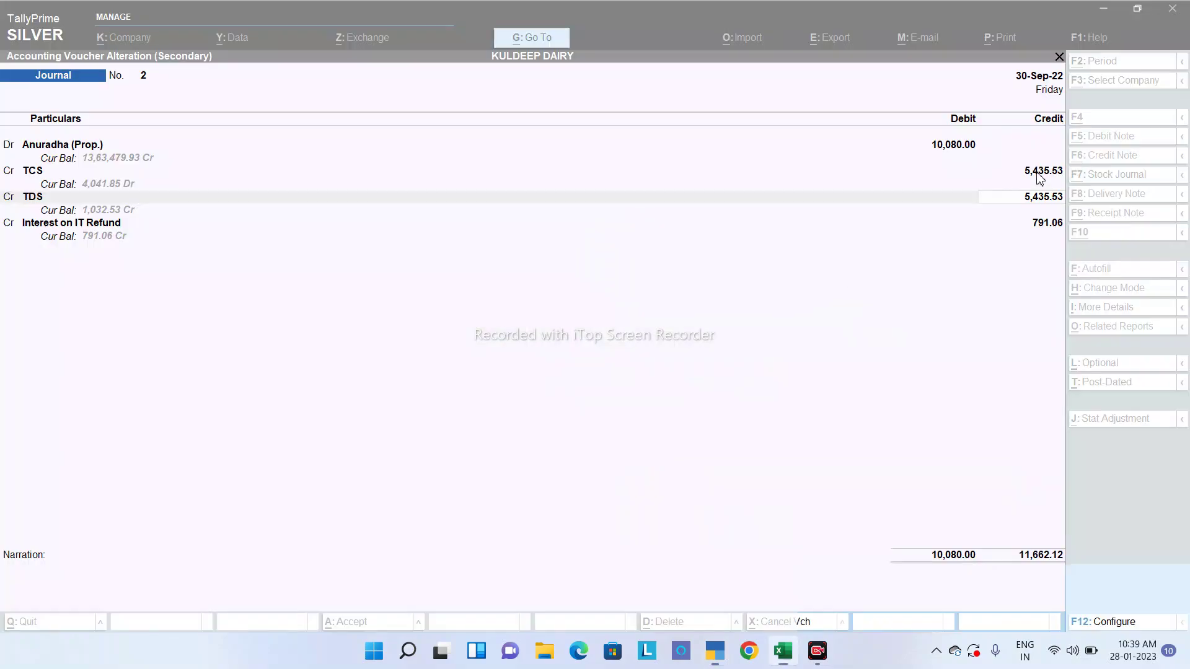
{"action": "type", "text": "4403"}
{"action": "key", "text": "Return"}
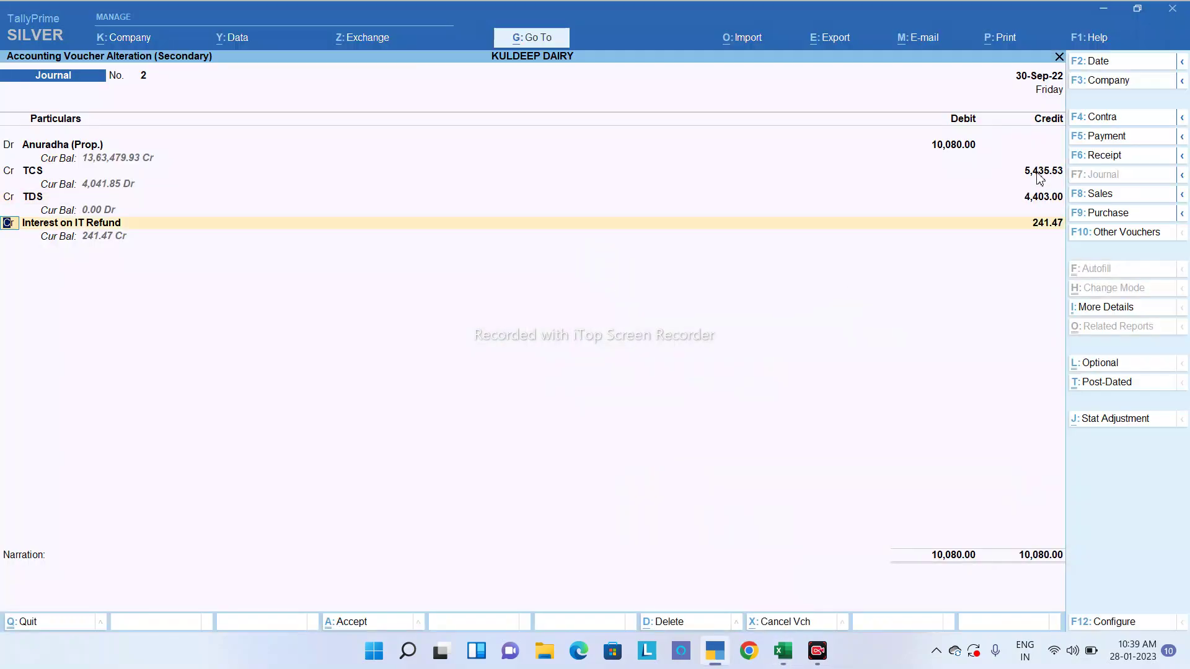
{"action": "key", "text": "ctrl+a"}
{"action": "key", "text": "Escape"}
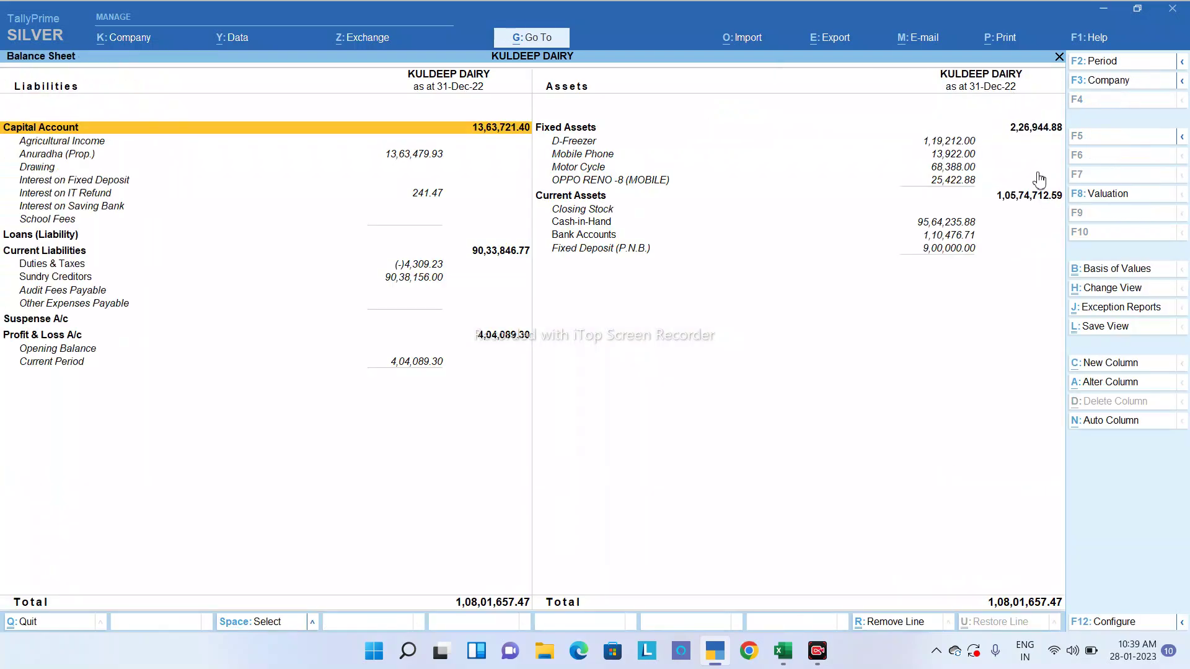
Open the group summary of Duties & Taxes from the Current Liabilities in the Balance Sheet.
{"action": "key", "text": "Down"}
{"action": "key", "text": "Down"}
{"action": "key", "text": "Down"}
{"action": "key", "text": "Down"}
{"action": "key", "text": "Down"}
{"action": "key", "text": "Down"}
{"action": "key", "text": "Down"}
{"action": "key", "text": "Down"}
{"action": "key", "text": "Down"}
{"action": "key", "text": "Down"}
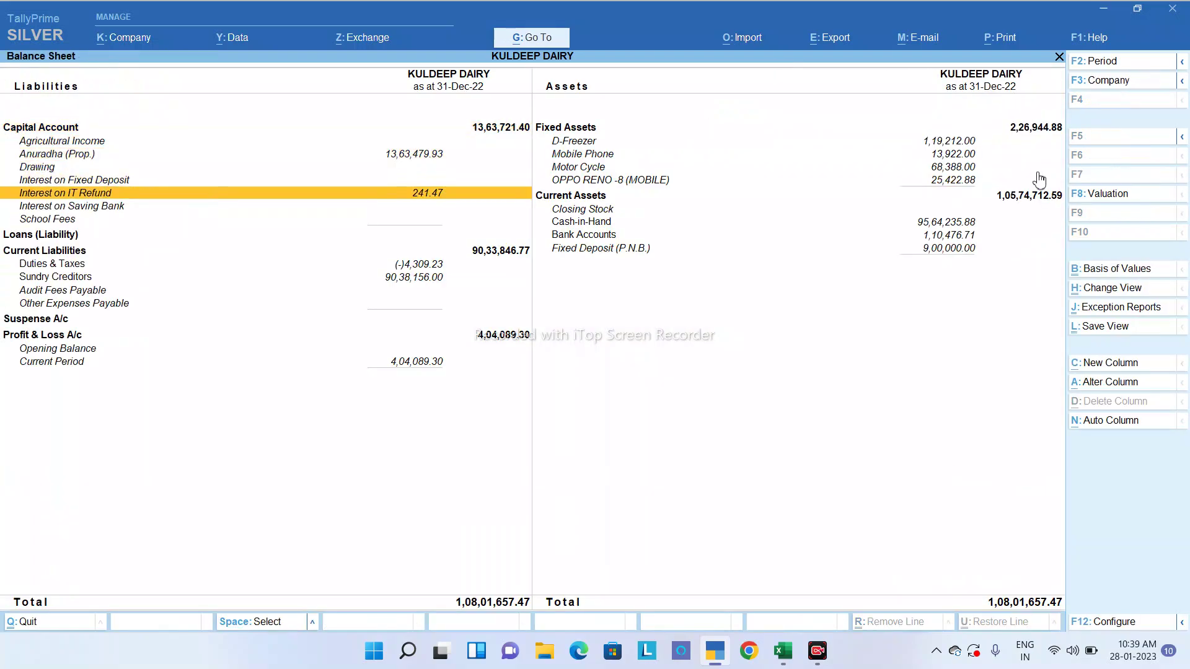
{"action": "key", "text": "Return"}
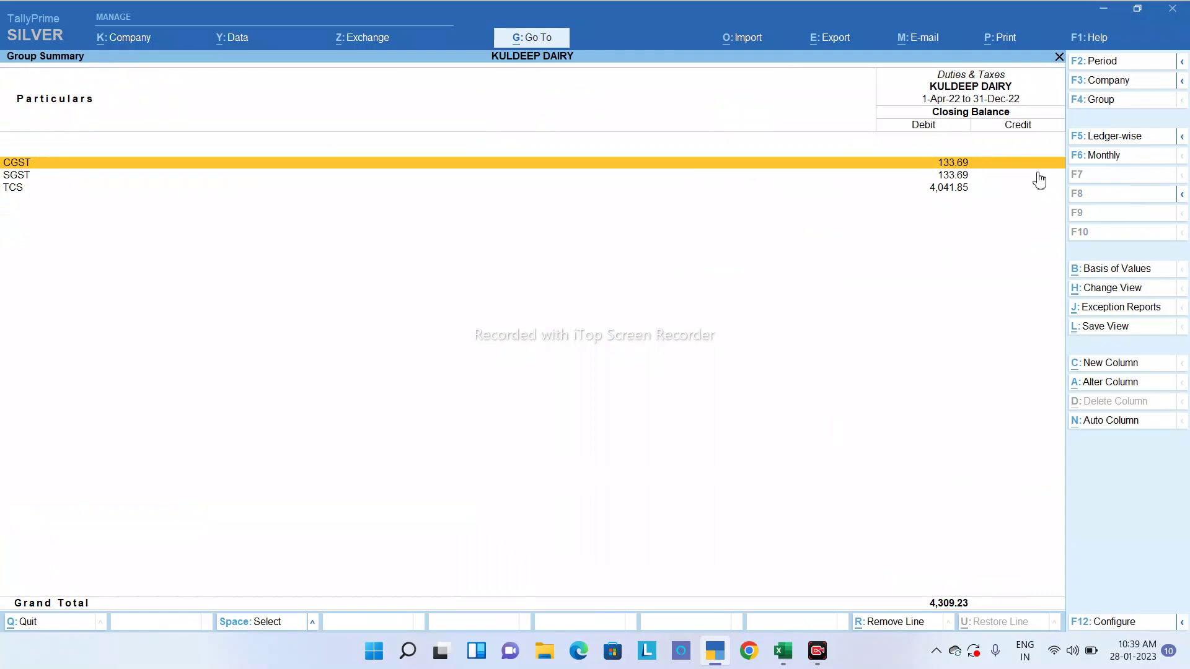
Open the TCS ledger's monthly summary and examine the September transactions.
{"action": "key", "text": "Down"}
{"action": "key", "text": "Down"}
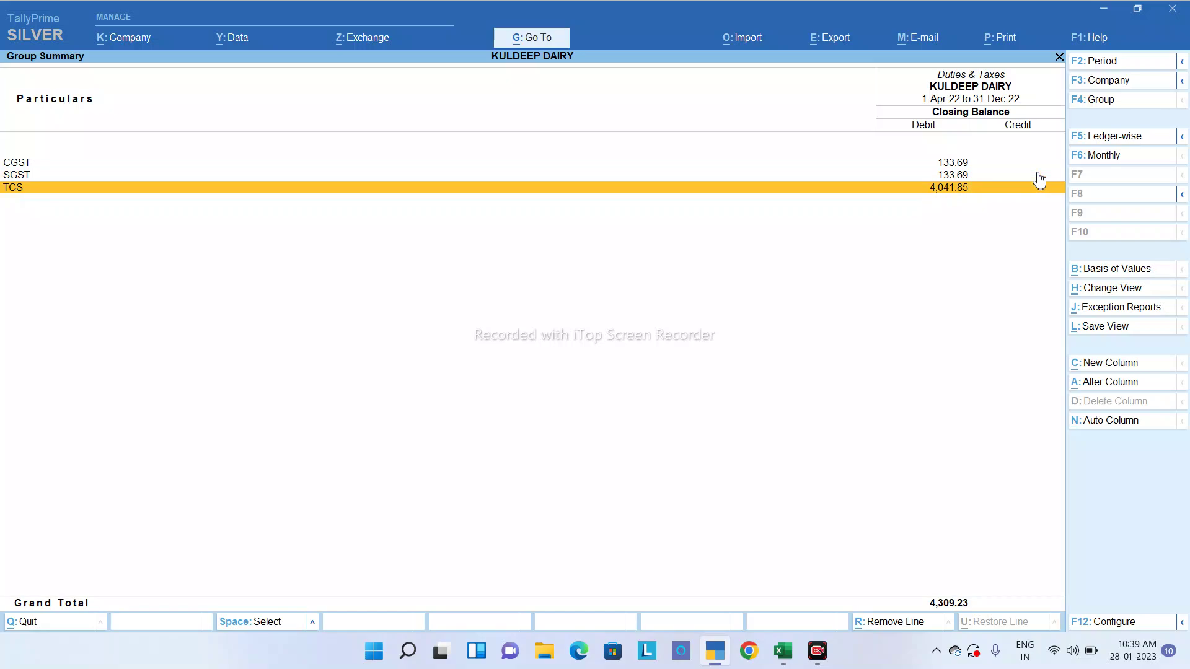
{"action": "key", "text": "Return"}
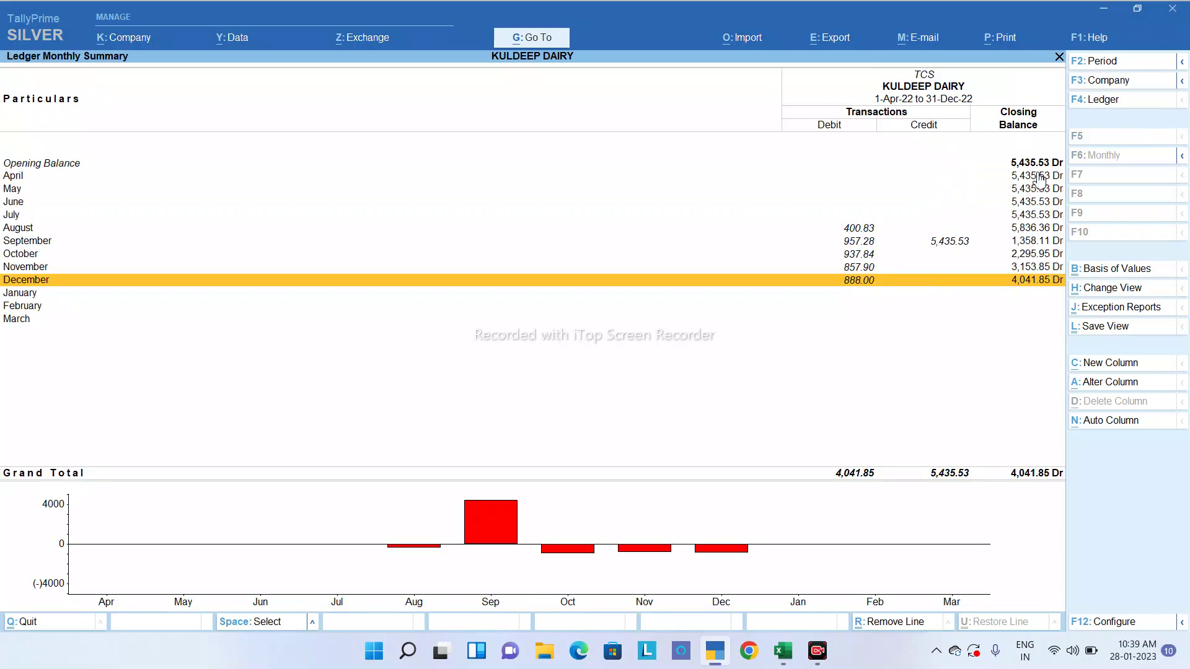
{"action": "key", "text": "Up"}
{"action": "key", "text": "Up"}
{"action": "key", "text": "Up"}
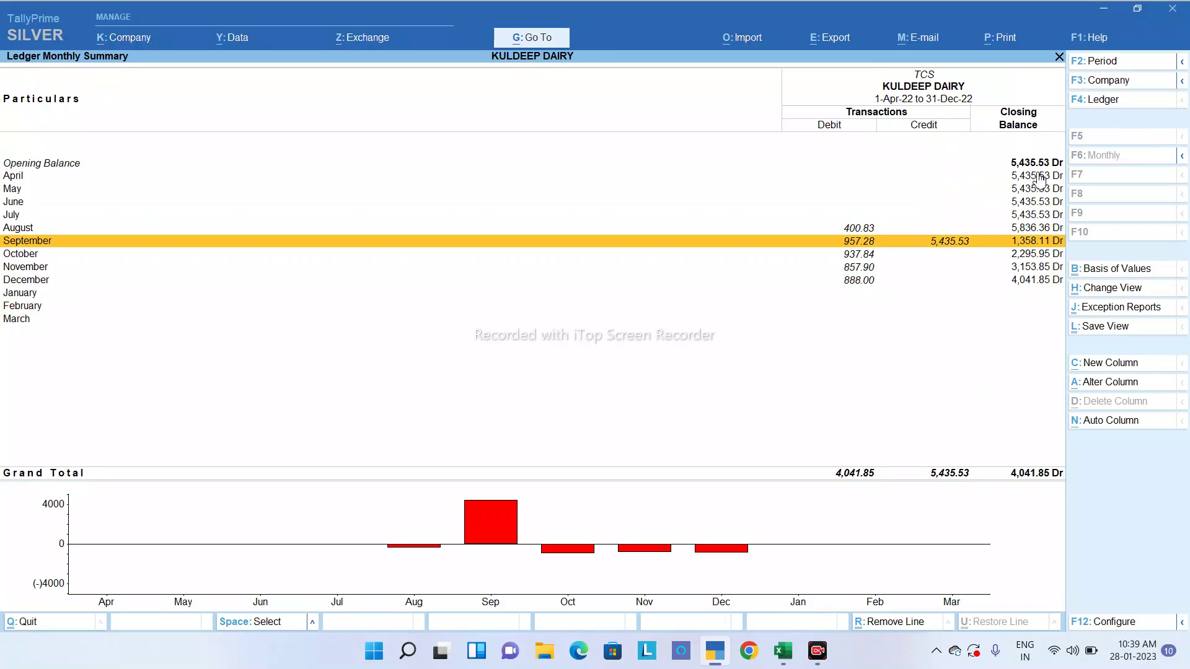